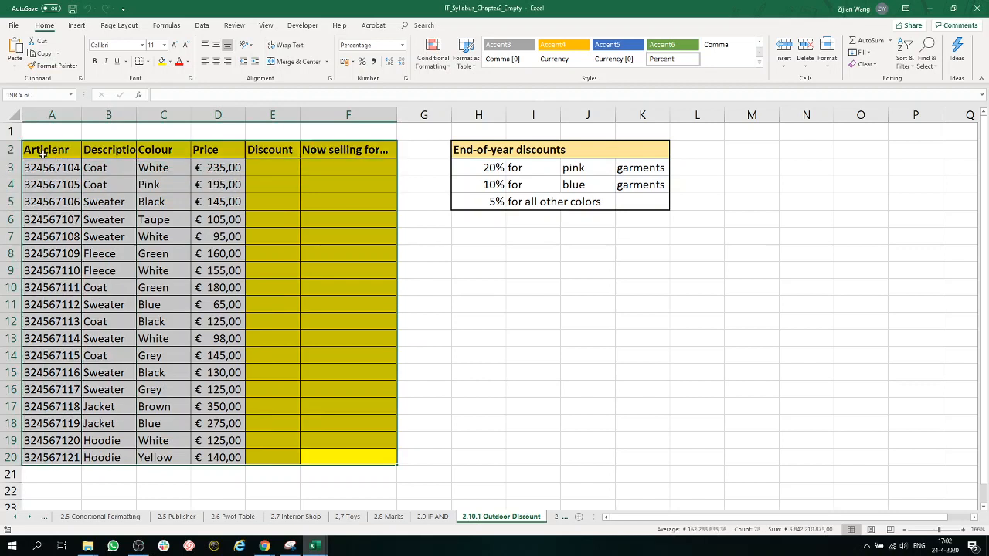
# Step: Fit the widths of the Description and Colour columns to their contents
pyautogui.click(483, 150)
pyautogui.moveTo(483, 150); pyautogui.dragTo(627, 199)
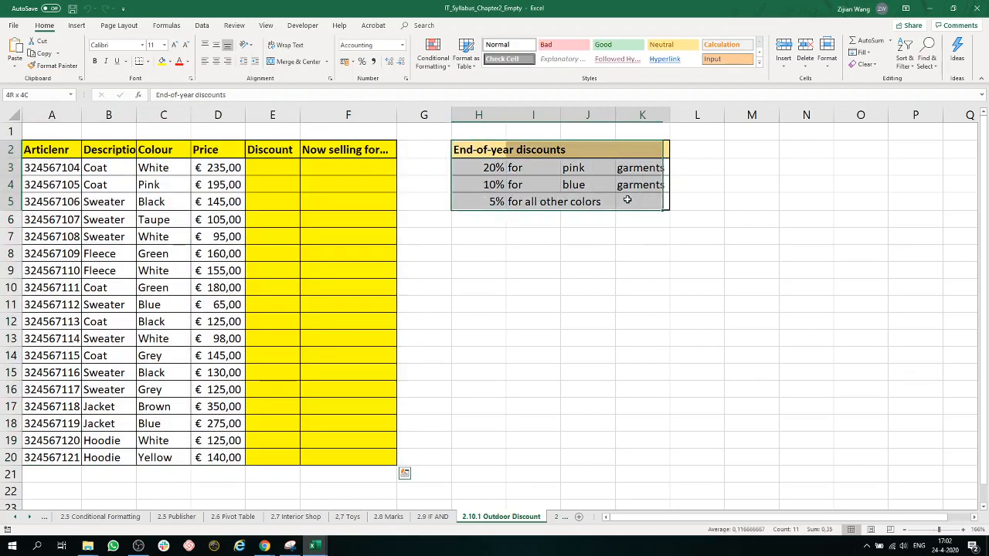
pyautogui.click(288, 269)
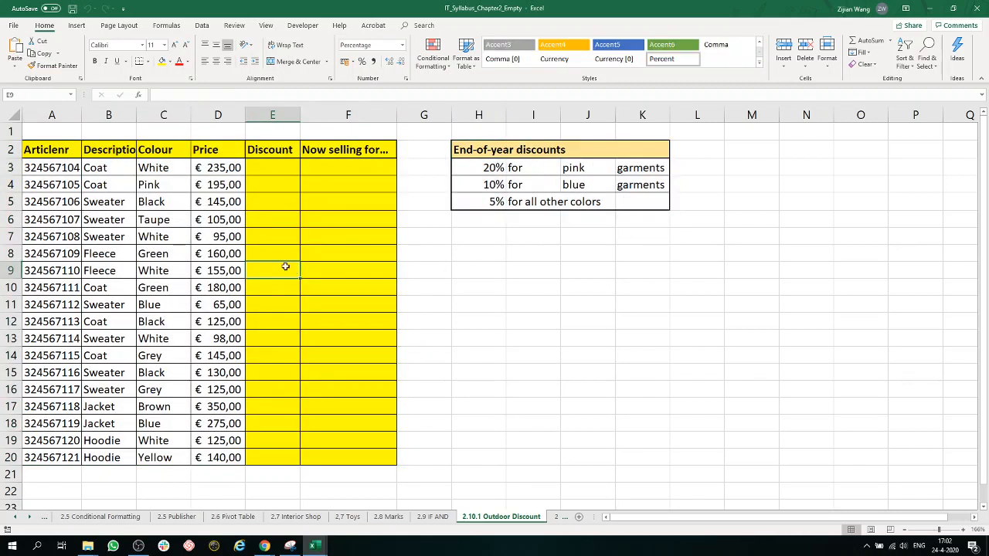
pyautogui.doubleClick(136, 115)
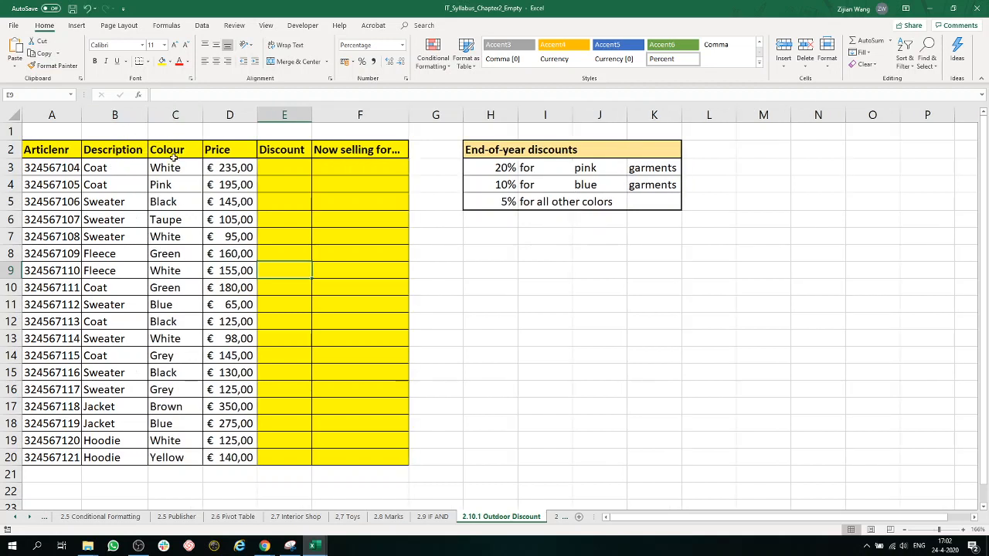
pyautogui.doubleClick(202, 115)
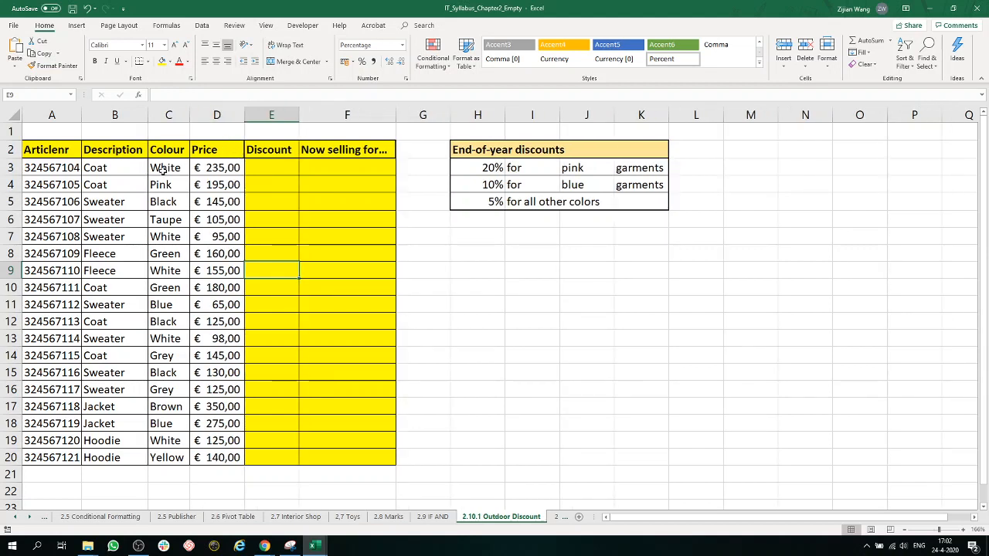
# Step: Examine the garment colours in C3:C20 and the end-of-year discount rates for pink, blue and all other colours
pyautogui.moveTo(163, 168); pyautogui.dragTo(168, 455)
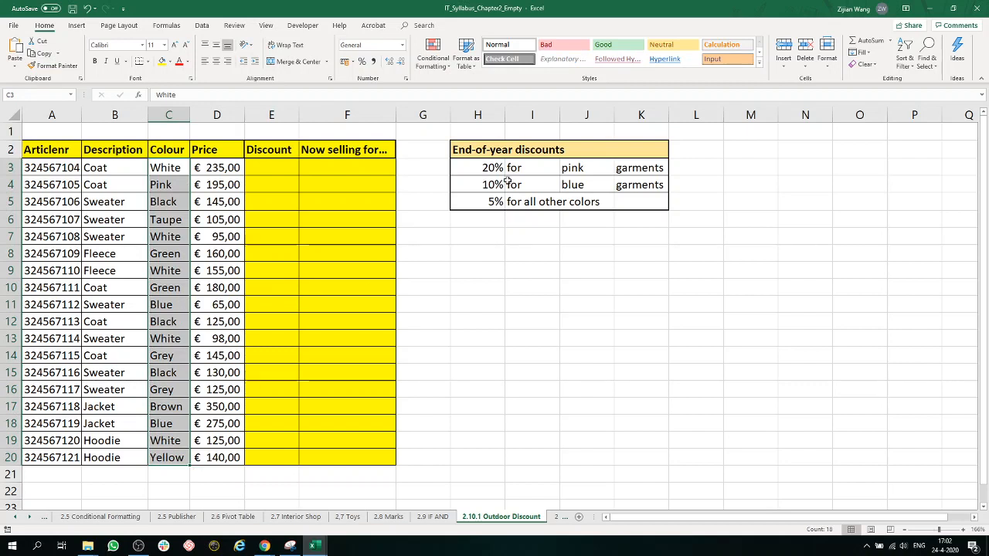
pyautogui.moveTo(490, 167); pyautogui.dragTo(651, 202)
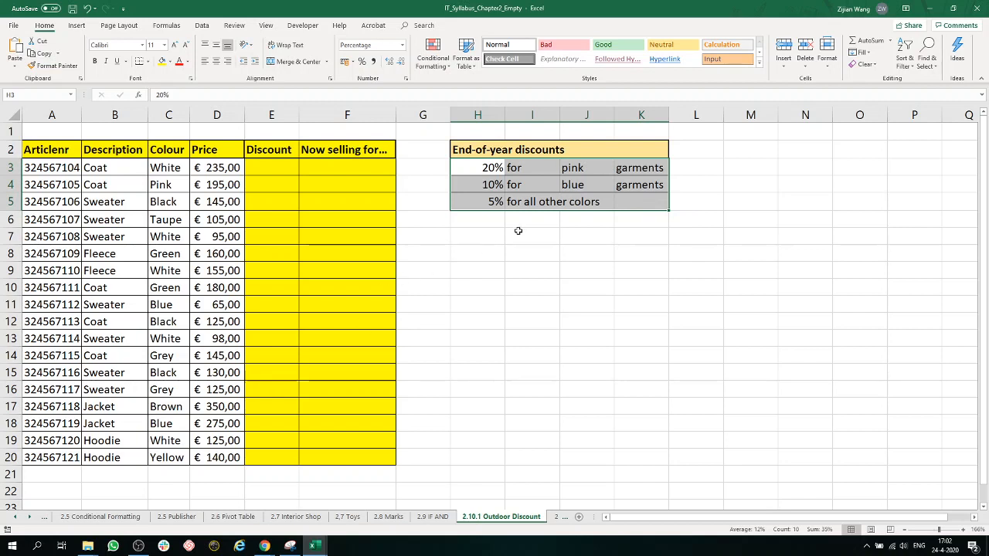
pyautogui.click(594, 172)
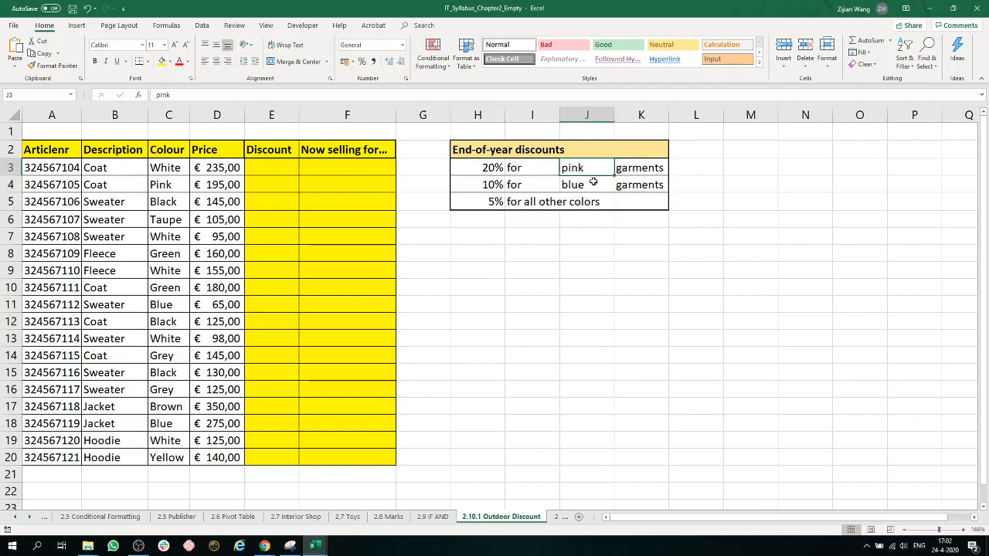
pyautogui.click(495, 170)
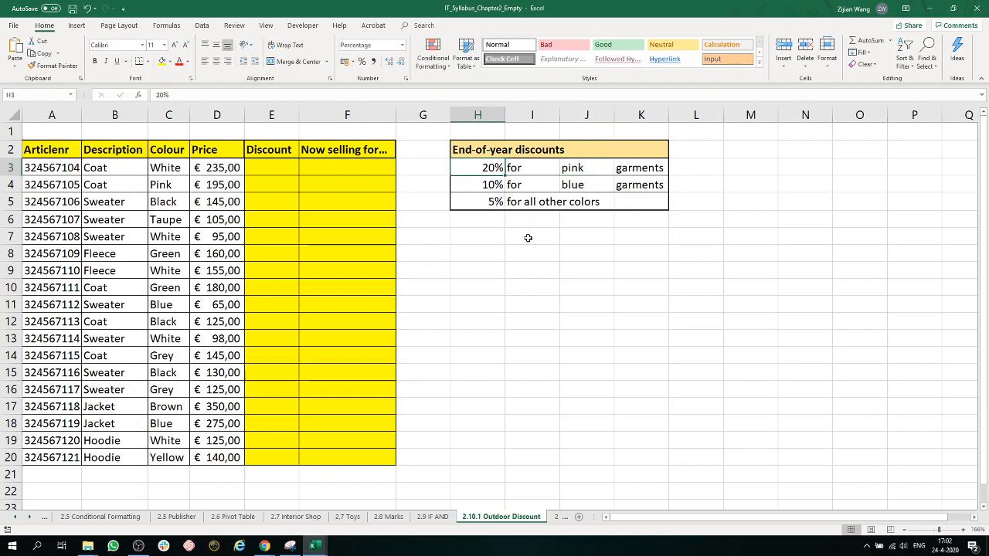
pyautogui.click(573, 186)
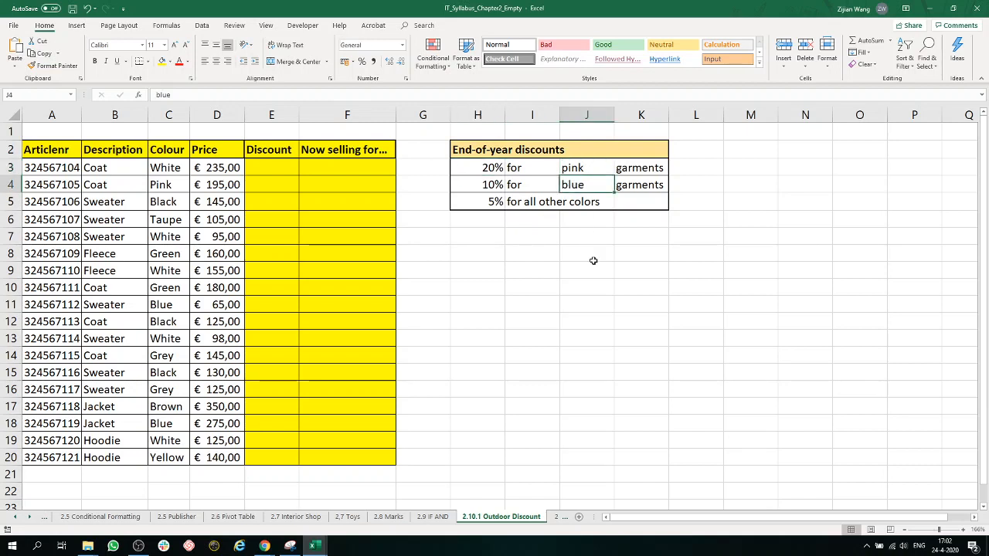
pyautogui.click(492, 188)
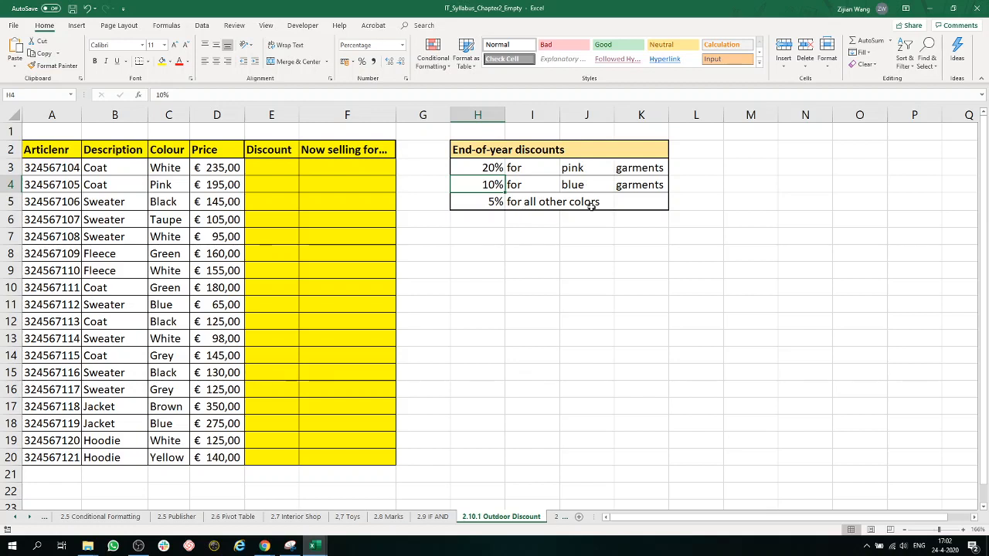
pyautogui.click(482, 202)
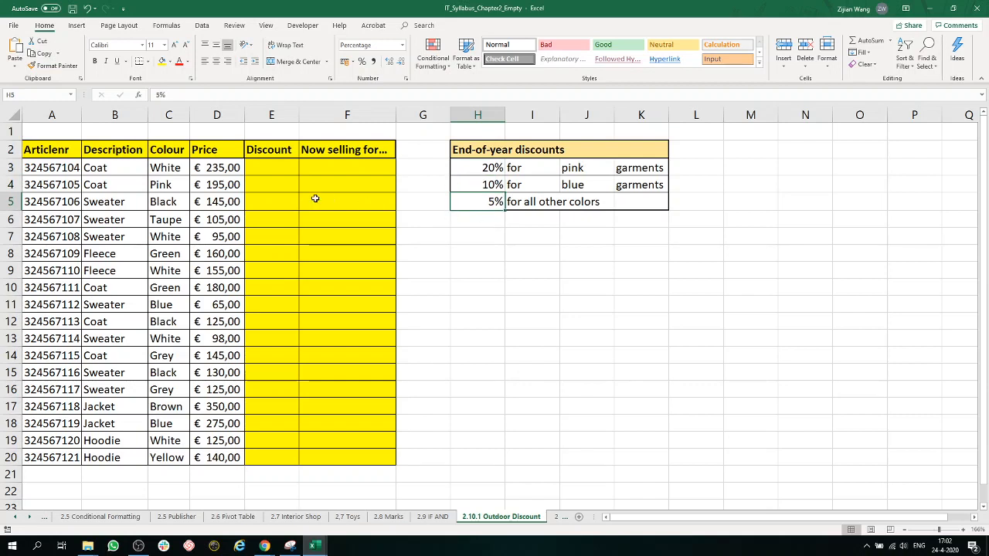
# Step: Begin an IF formula in E3 that tests whether C3 equals J3 and returns H3 when true
pyautogui.click(292, 171)
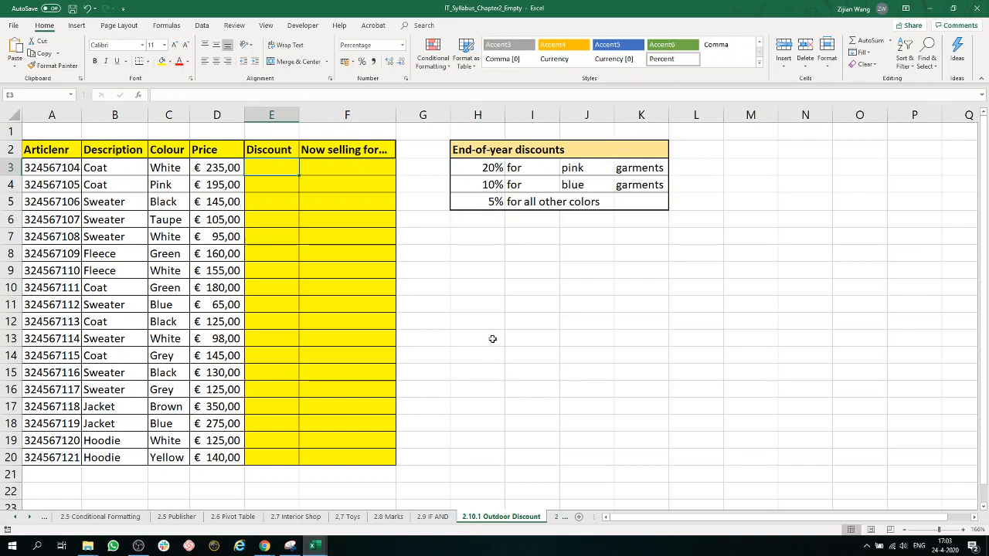
pyautogui.write('=')
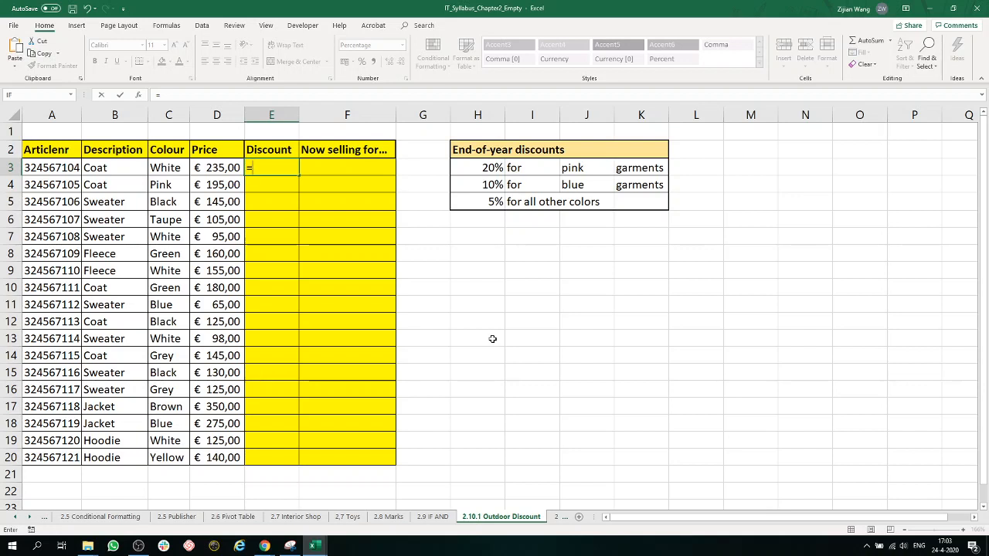
pyautogui.write('if')
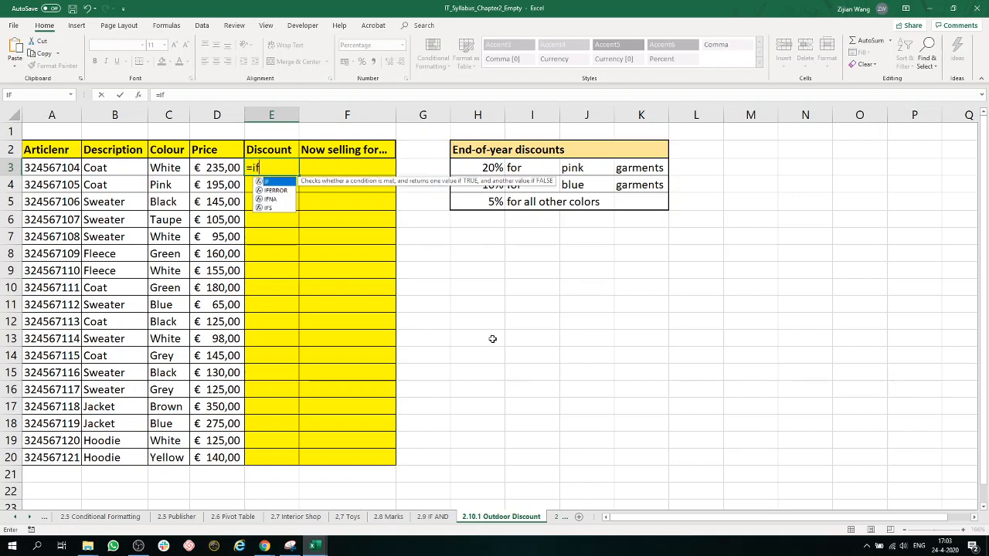
pyautogui.write('(')
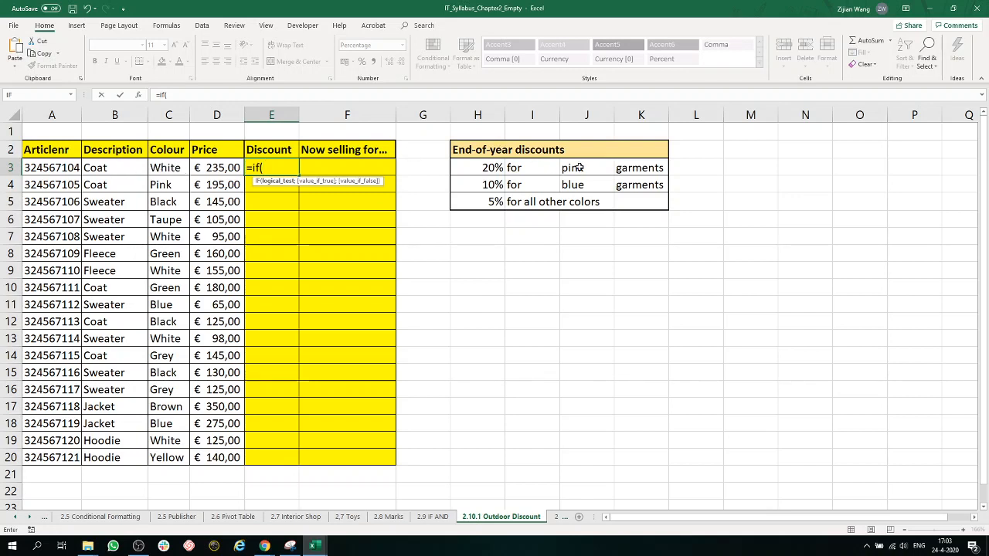
pyautogui.click(164, 168)
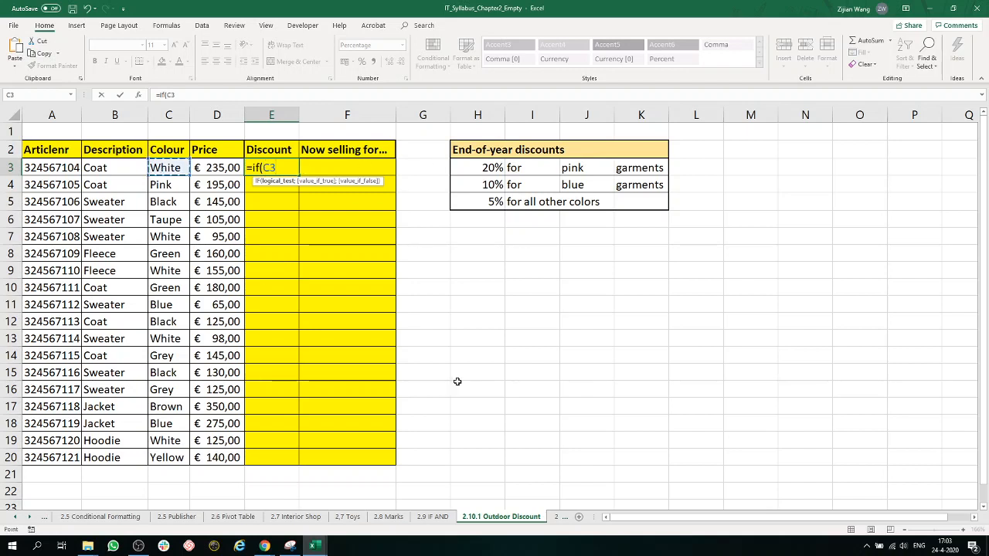
pyautogui.write('=')
pyautogui.click(584, 175)
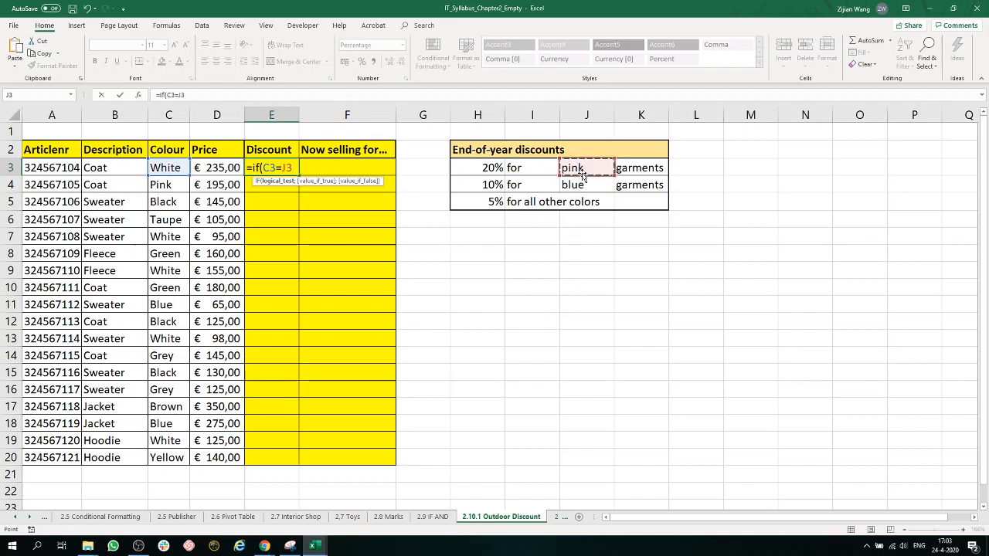
pyautogui.write(';')
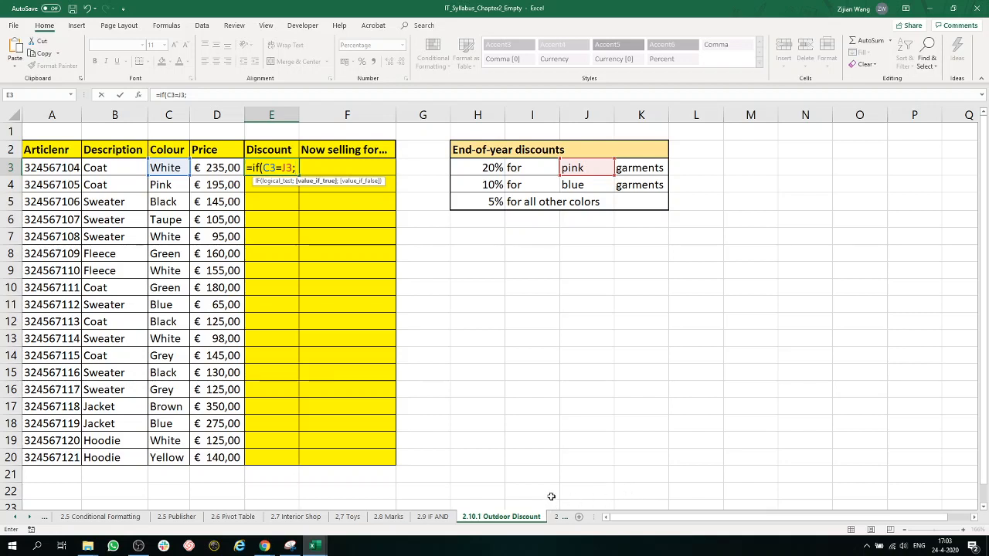
pyautogui.click(489, 172)
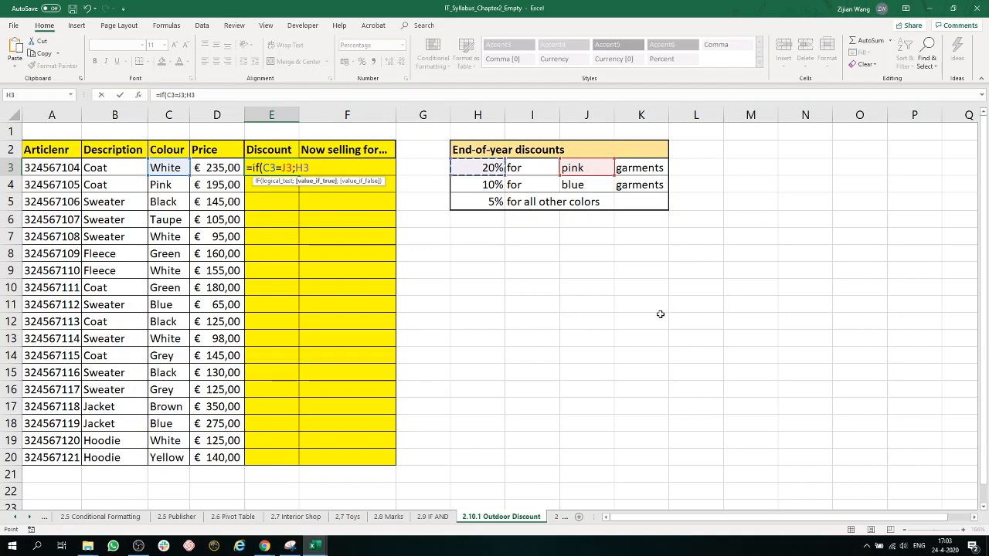
pyautogui.write(';')
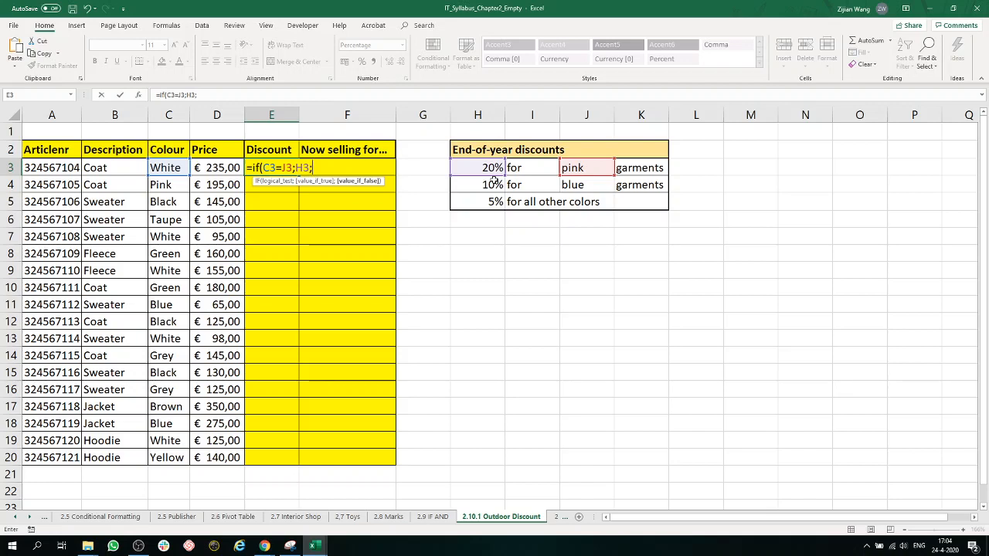
# Step: Nest a second IF as the value if false, returning H4 when C3 equals J4 and H5 otherwise
pyautogui.write('if')
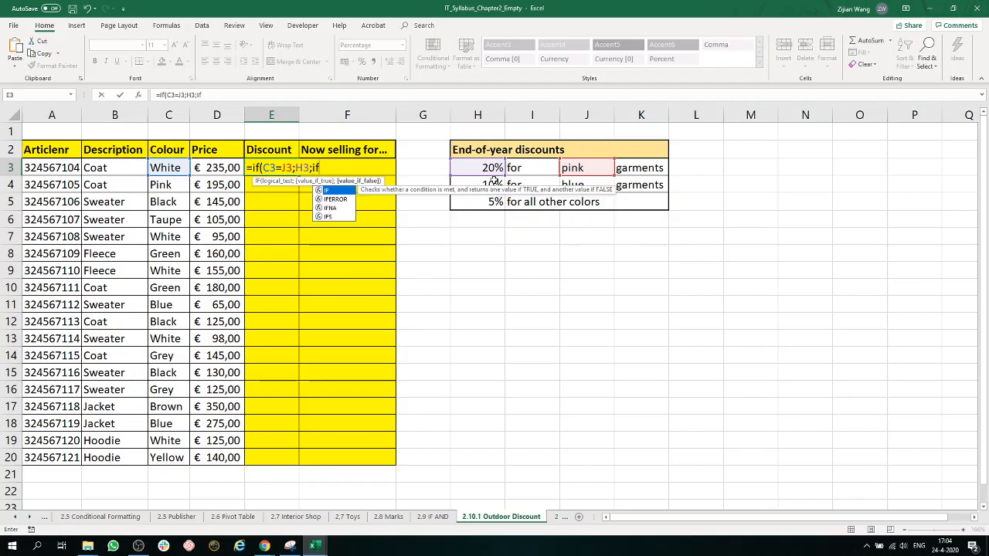
pyautogui.write('(')
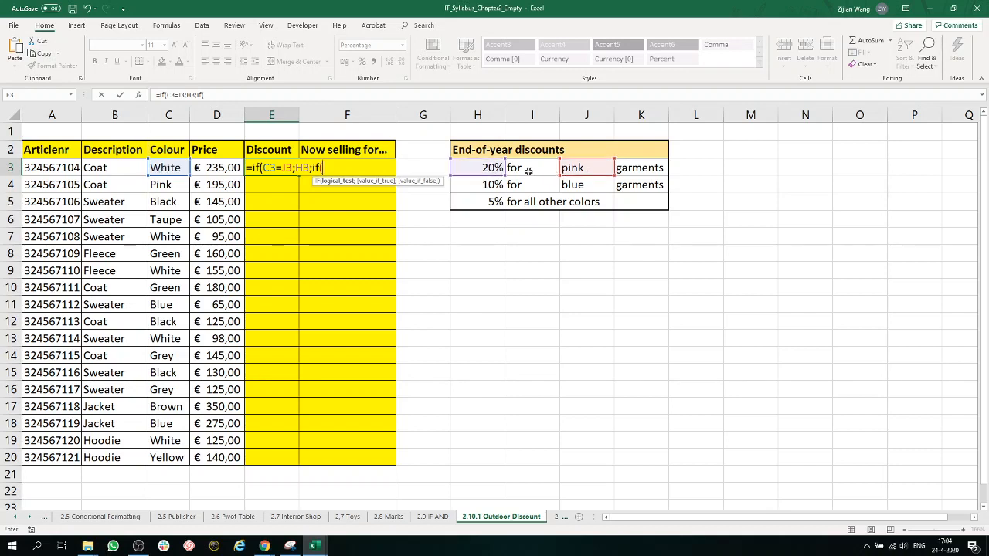
pyautogui.click(162, 170)
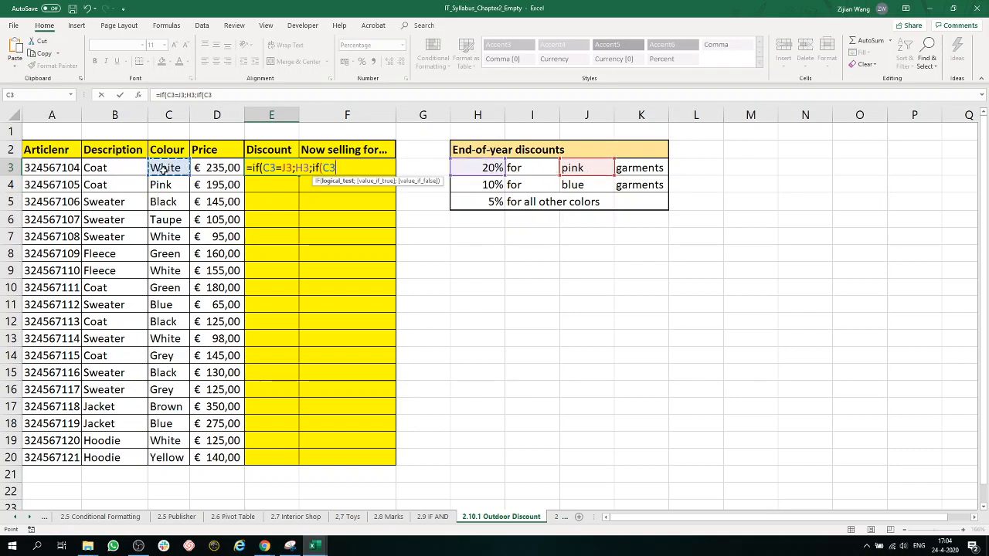
pyautogui.write('=')
pyautogui.click(588, 187)
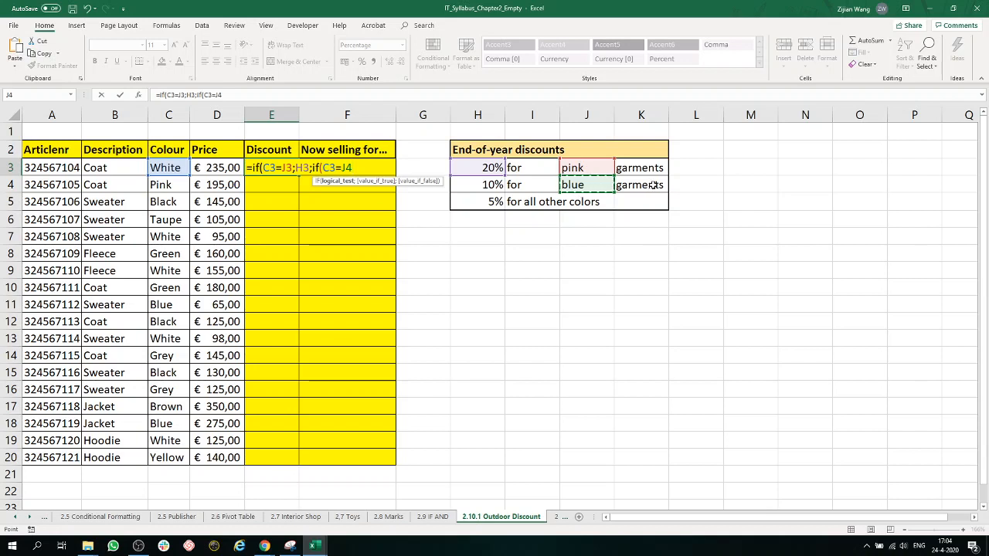
pyautogui.write(';')
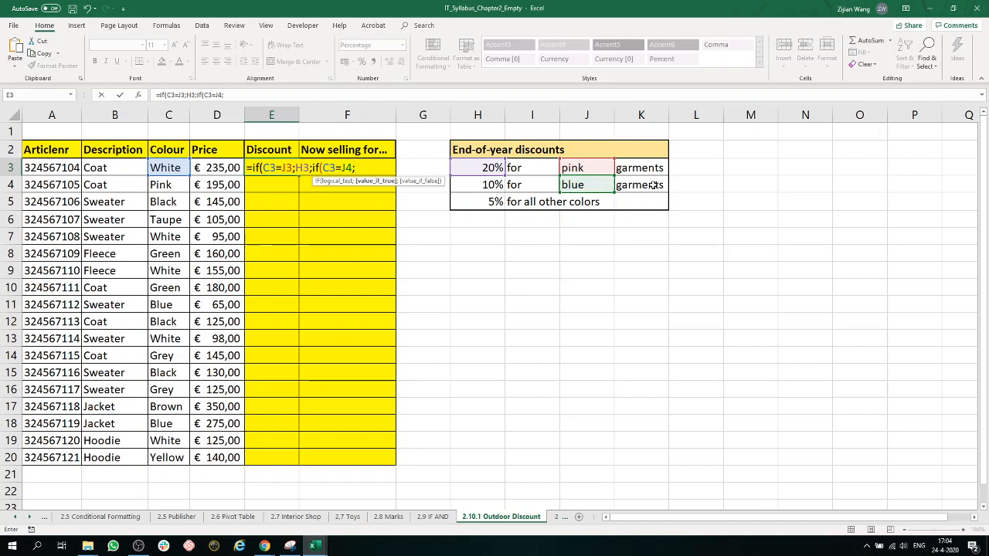
pyautogui.click(489, 187)
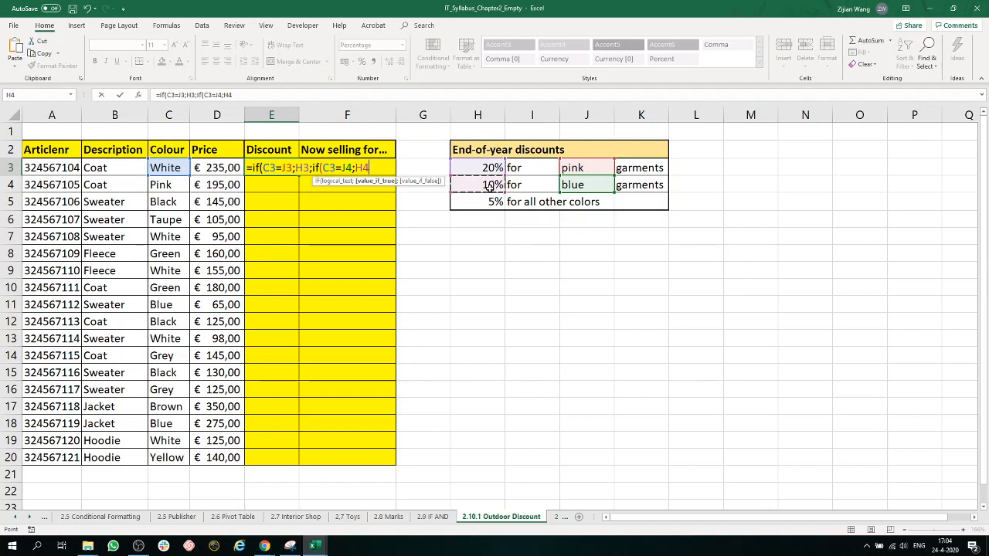
pyautogui.write(';')
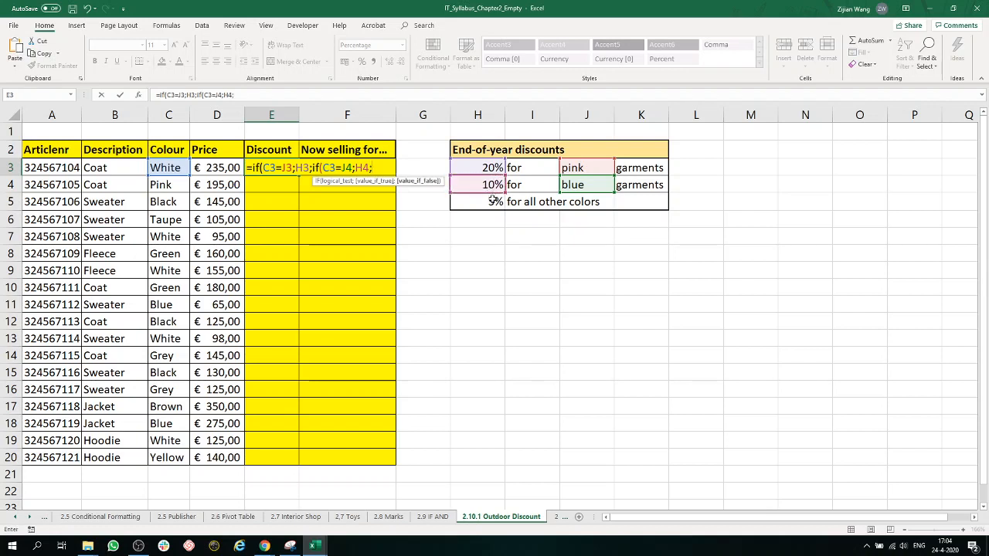
pyautogui.click(495, 200)
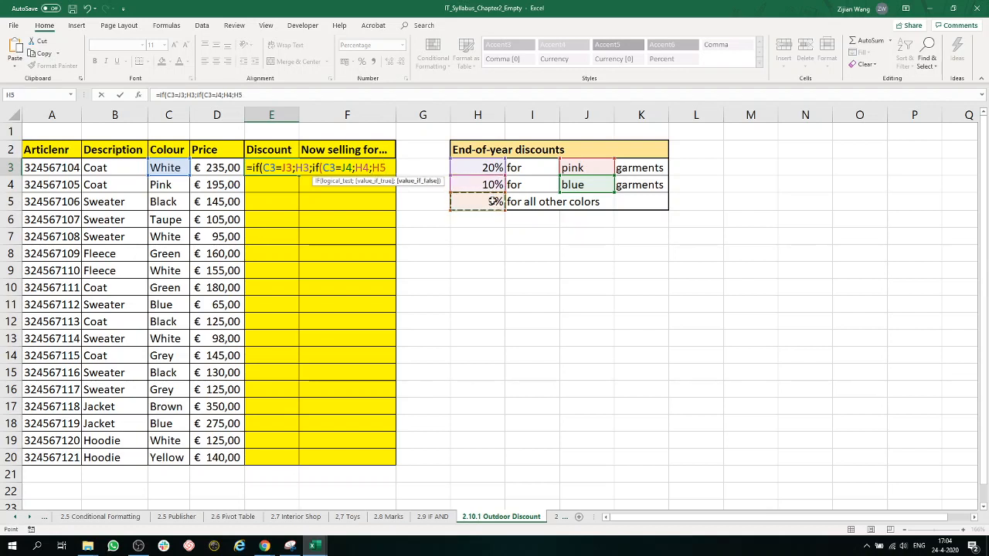
pyautogui.write(')')
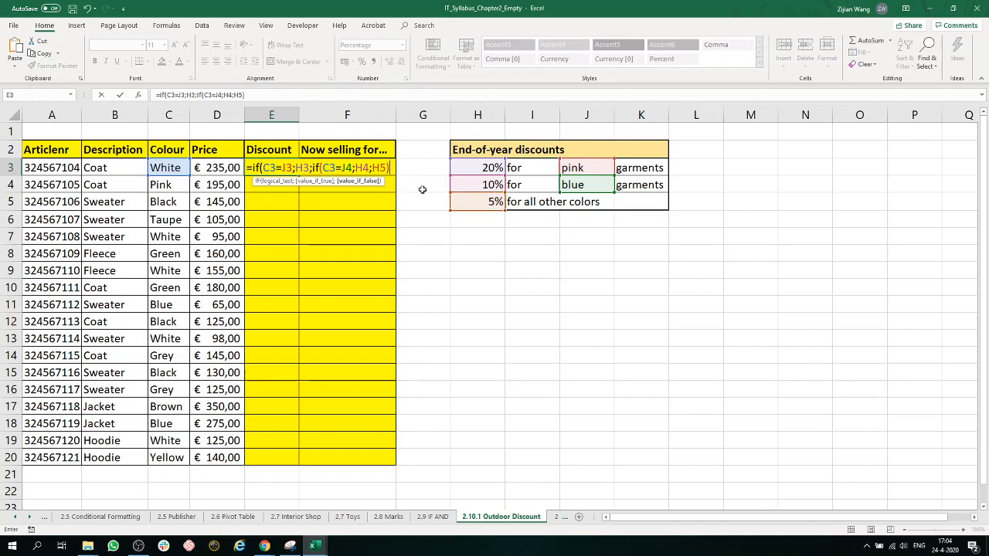
# Step: Close the outer IF and enter the completed formula =if(C3=J3;H3;if(C3=J4;H4;H5)) in E3
pyautogui.moveTo(391, 168); pyautogui.dragTo(326, 175)
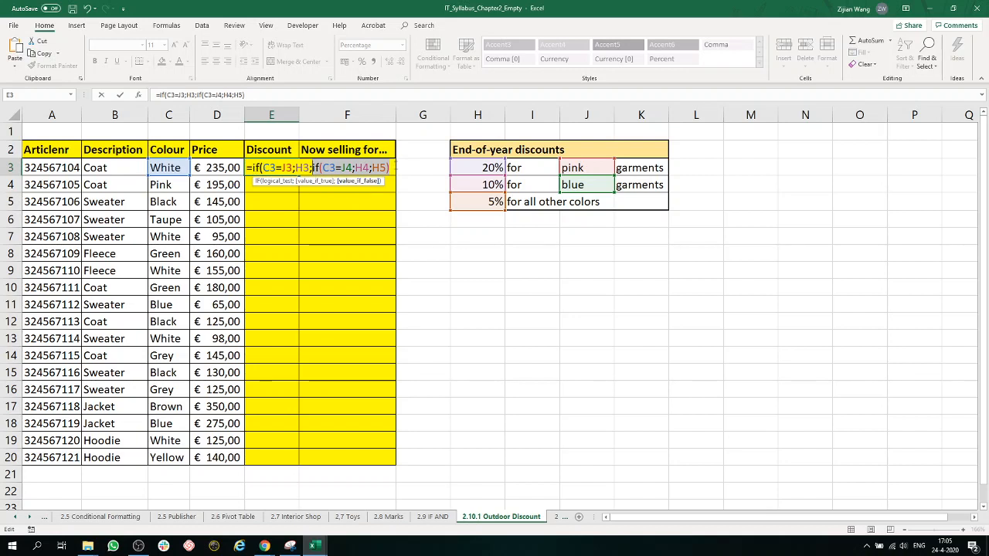
pyautogui.click(312, 168)
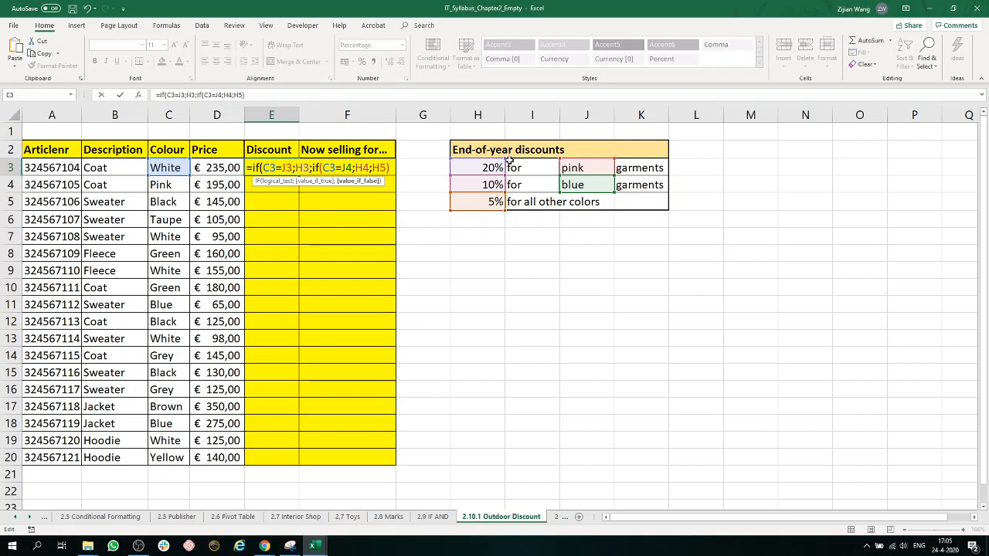
pyautogui.write(')')
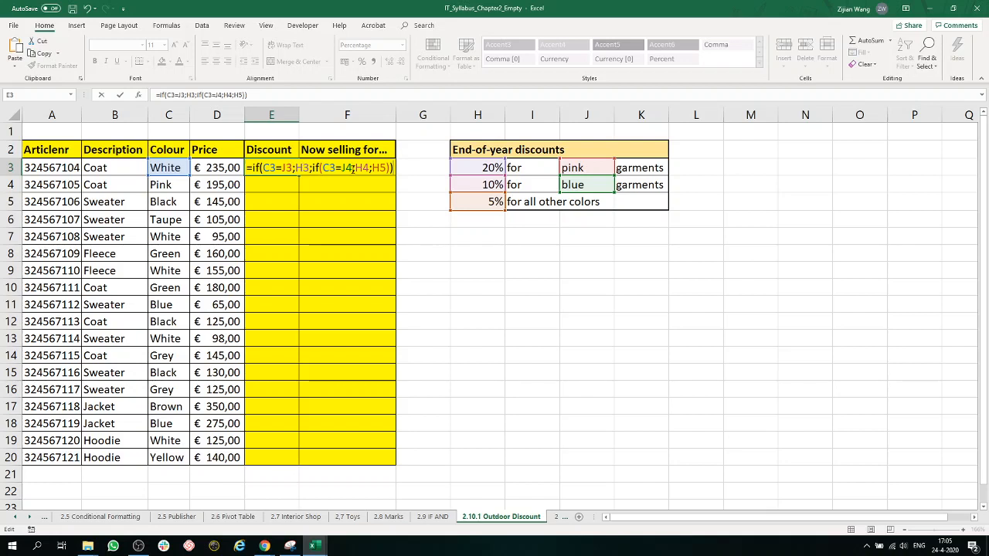
pyautogui.click(350, 168)
pyautogui.moveTo(393, 167); pyautogui.dragTo(248, 168)
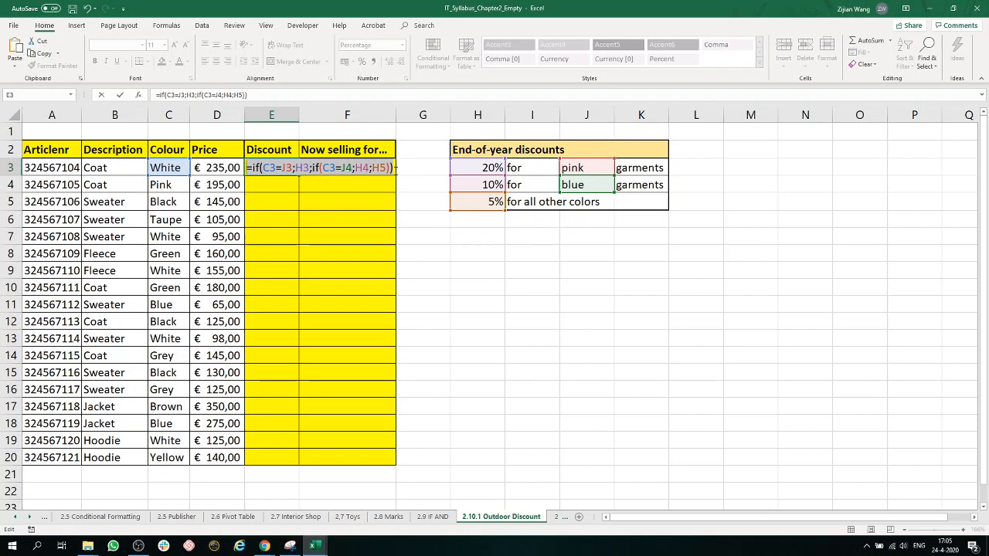
pyautogui.click(395, 167)
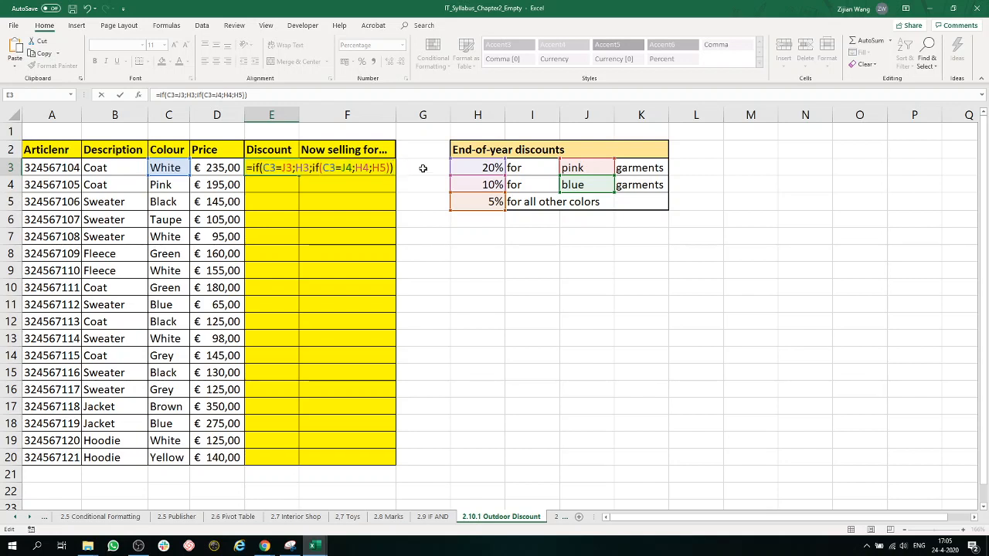
pyautogui.press('Return')
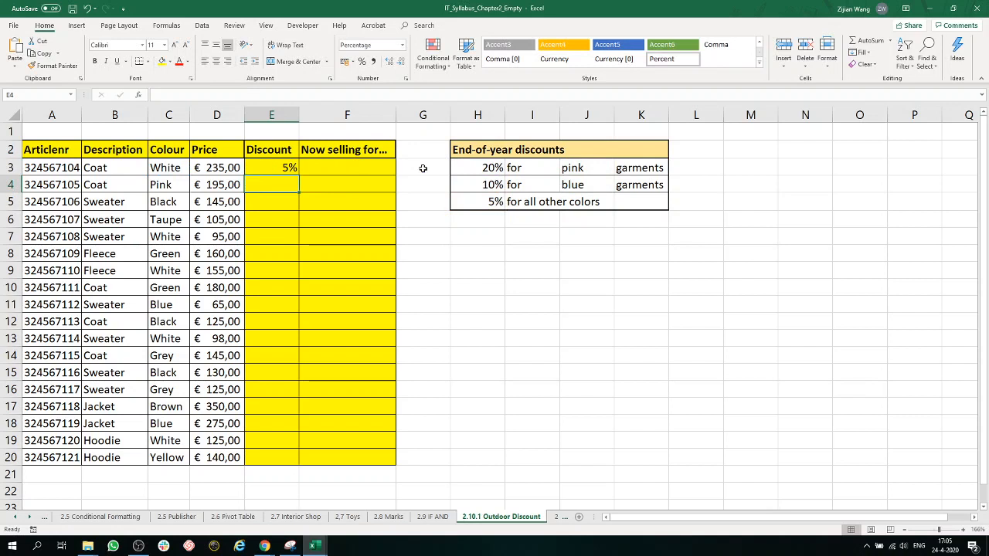
# Step: Make the row numbers of the first two lookup references in E3's formula absolute as J$3 and H$3
pyautogui.click(287, 168)
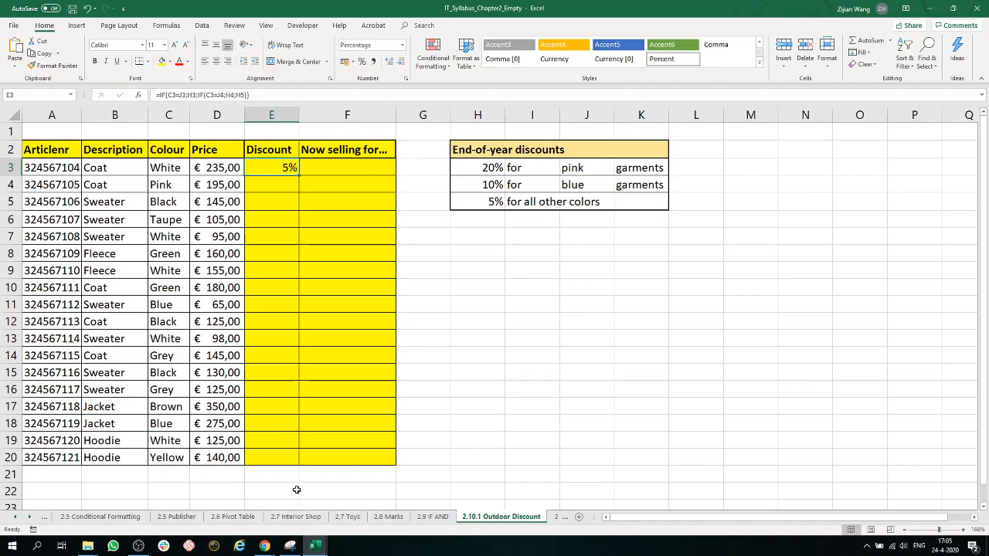
pyautogui.doubleClick(286, 167)
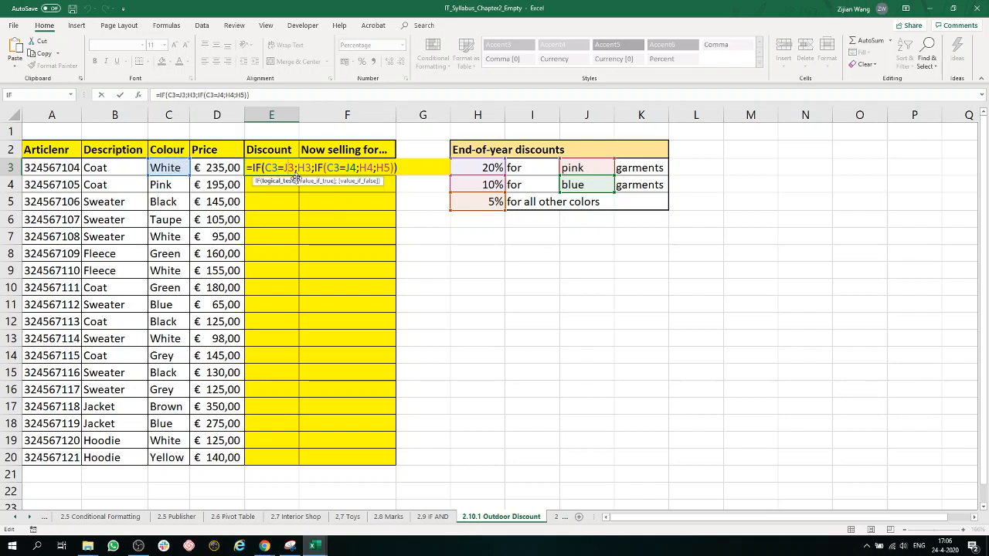
pyautogui.press('F4')
pyautogui.press('F4')
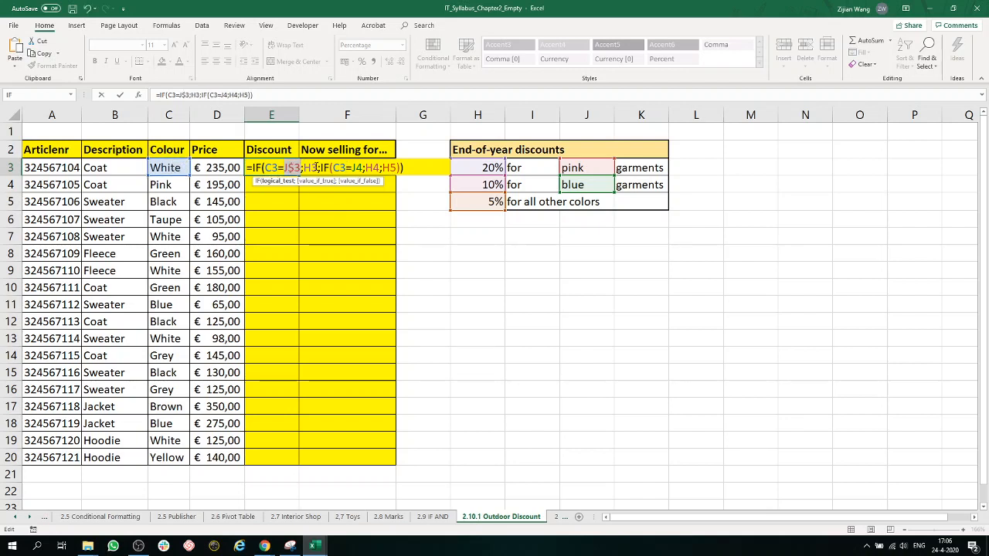
pyautogui.click(313, 168)
pyautogui.press('F4')
pyautogui.press('F4')
# Step: Lock the rows of the nested IF's colour test and true value in E3 as J$4 and H$4
pyautogui.click(374, 168)
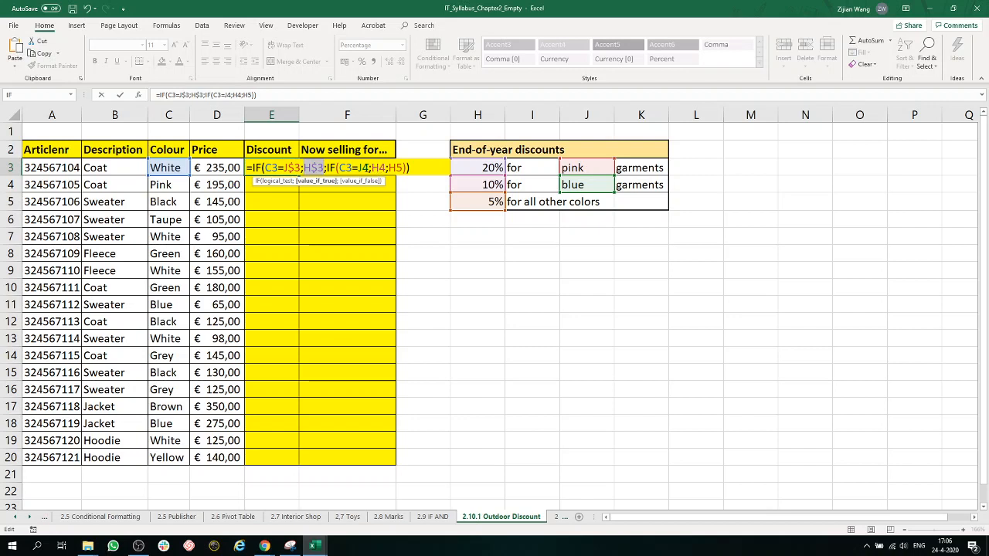
pyautogui.click(366, 167)
pyautogui.press('F4')
pyautogui.press('F4')
pyautogui.click(388, 167)
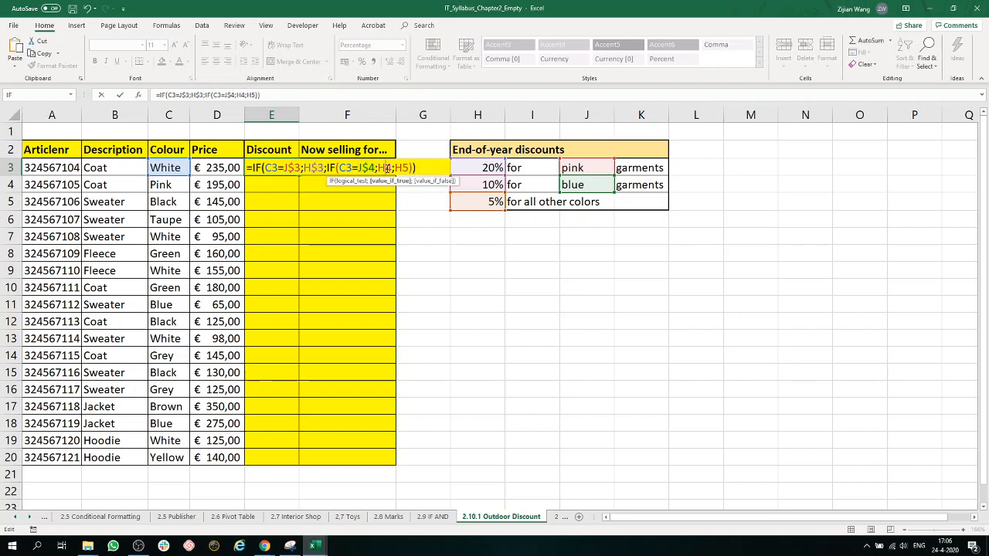
pyautogui.press('F4')
pyautogui.press('F4')
# Step: Lock the final reference as H$5, confirm the formula and fill E3 down to E20
pyautogui.click(408, 168)
pyautogui.press('F4')
pyautogui.press('F4')
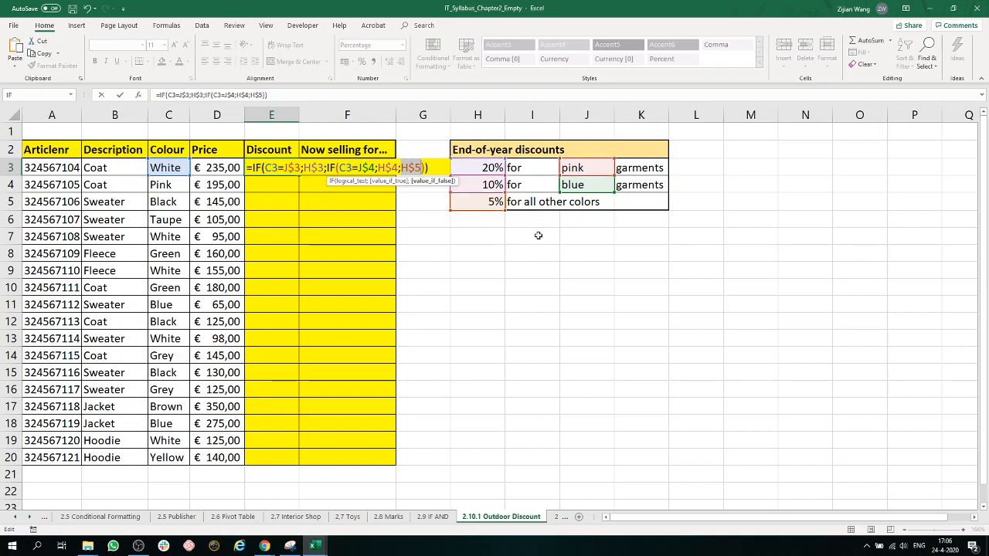
pyautogui.click(432, 167)
pyautogui.press('Return')
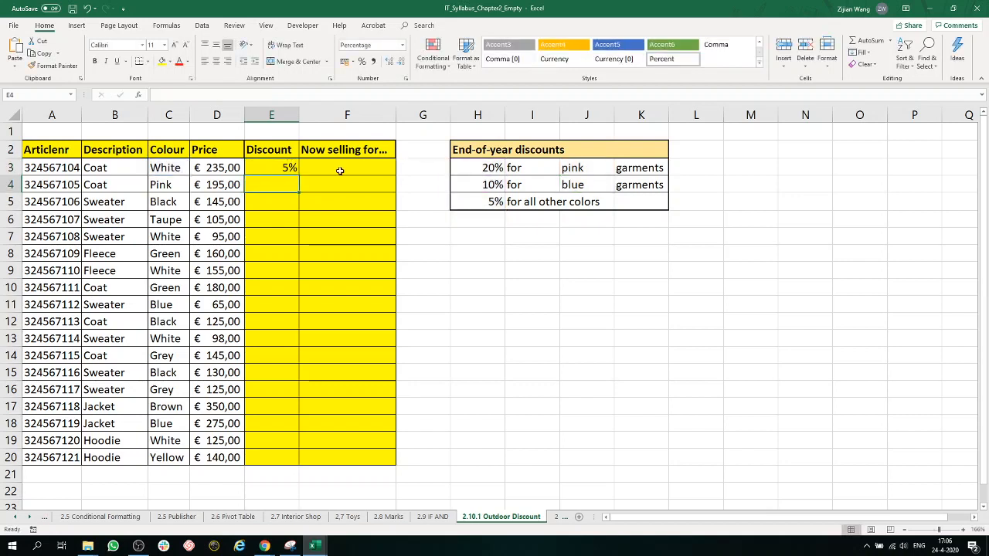
pyautogui.click(283, 168)
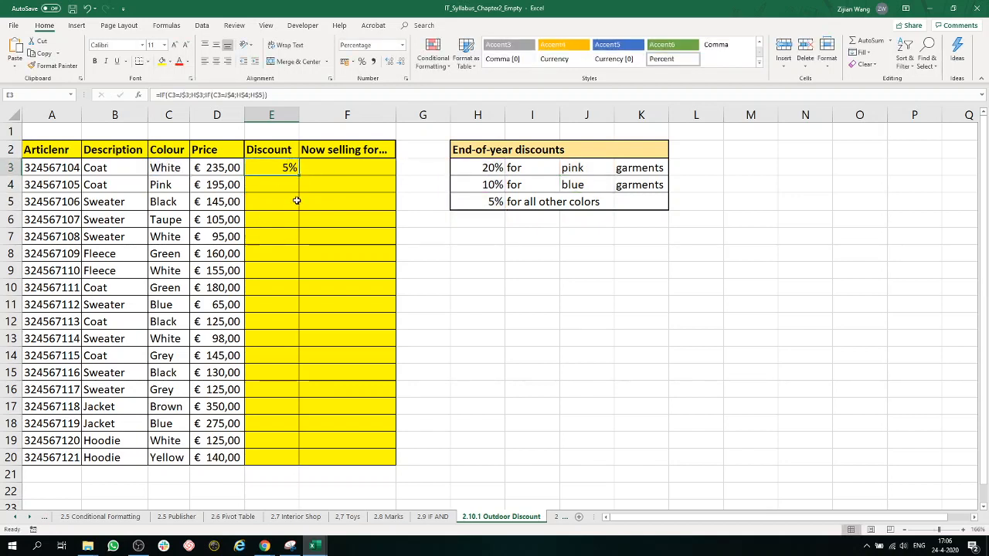
pyautogui.doubleClick(298, 177)
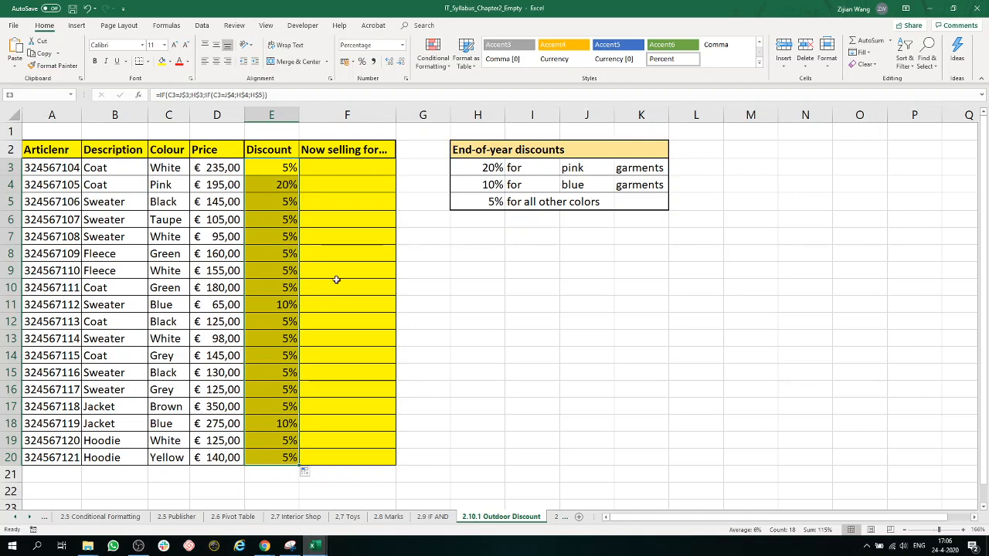
# Step: Enter the formula =D3-E3*D3 in F3 to calculate the discounted selling price
pyautogui.moveTo(342, 170); pyautogui.dragTo(342, 253)
pyautogui.click(343, 170)
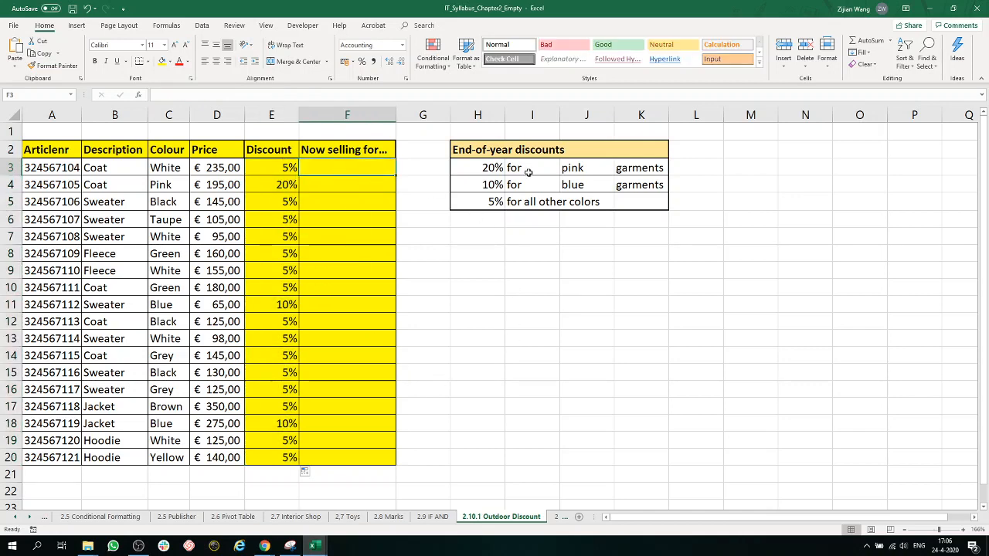
pyautogui.write('=')
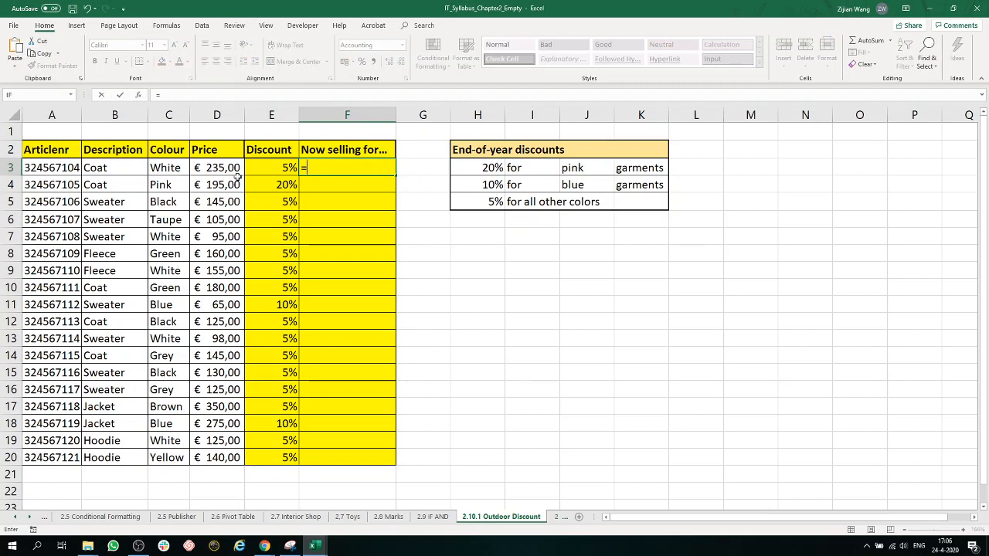
pyautogui.click(231, 169)
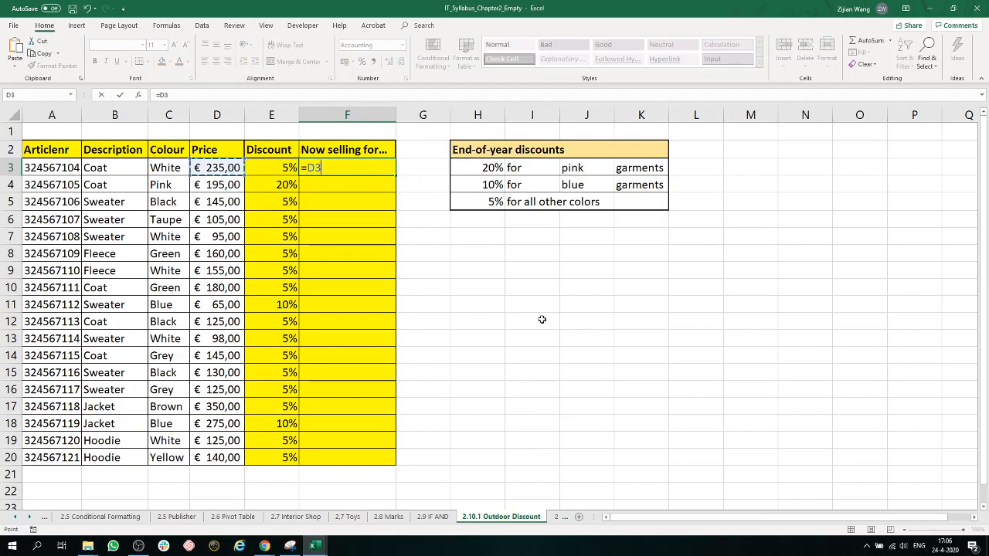
pyautogui.write('-')
pyautogui.click(280, 173)
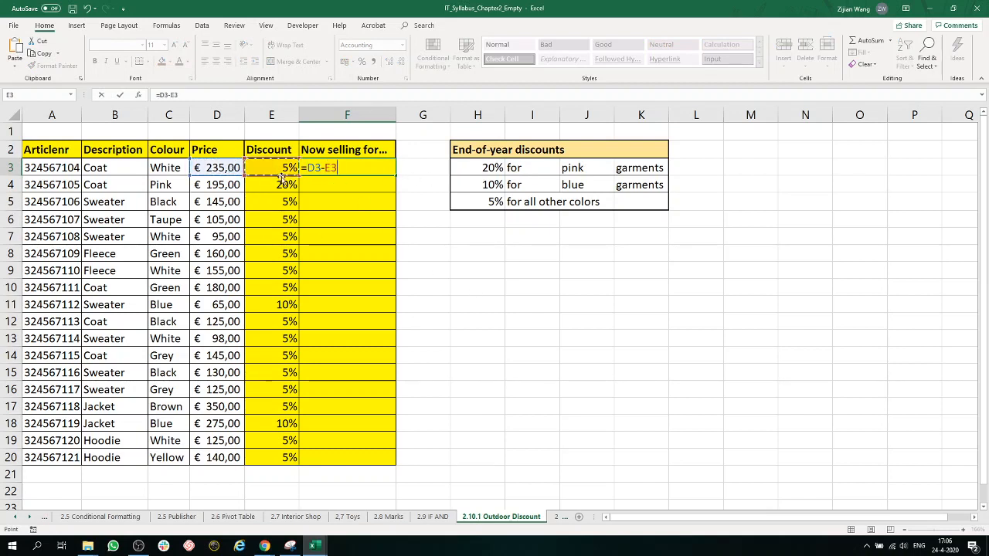
pyautogui.write('*')
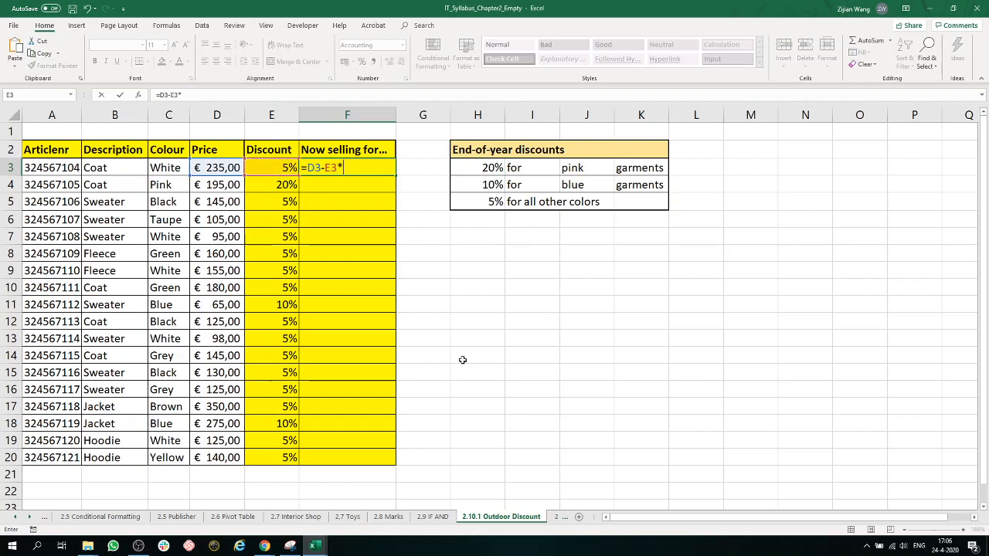
pyautogui.click(222, 170)
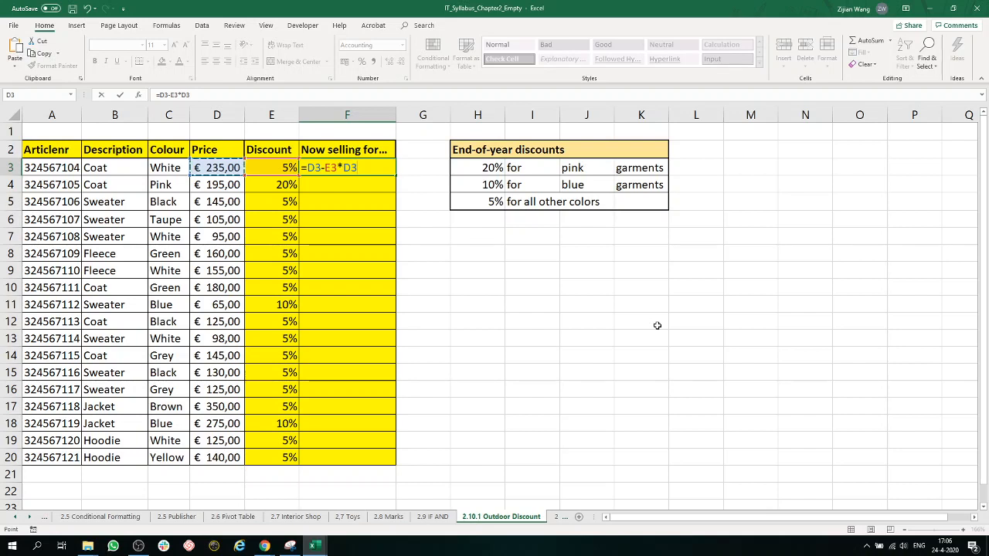
pyautogui.press('Return')
# Step: Fill the selling price formula from F3 down to F20 and deselect the range
pyautogui.click(369, 166)
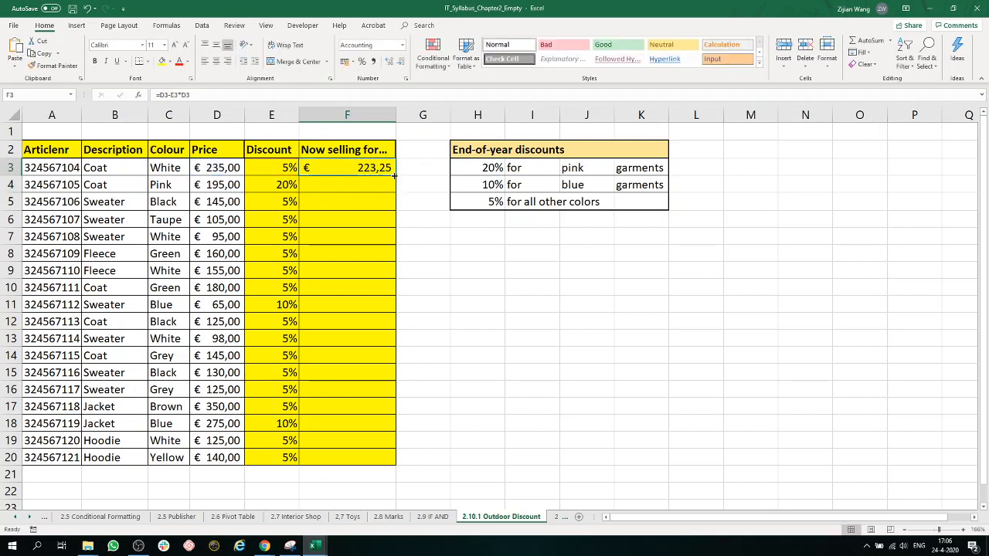
pyautogui.doubleClick(395, 175)
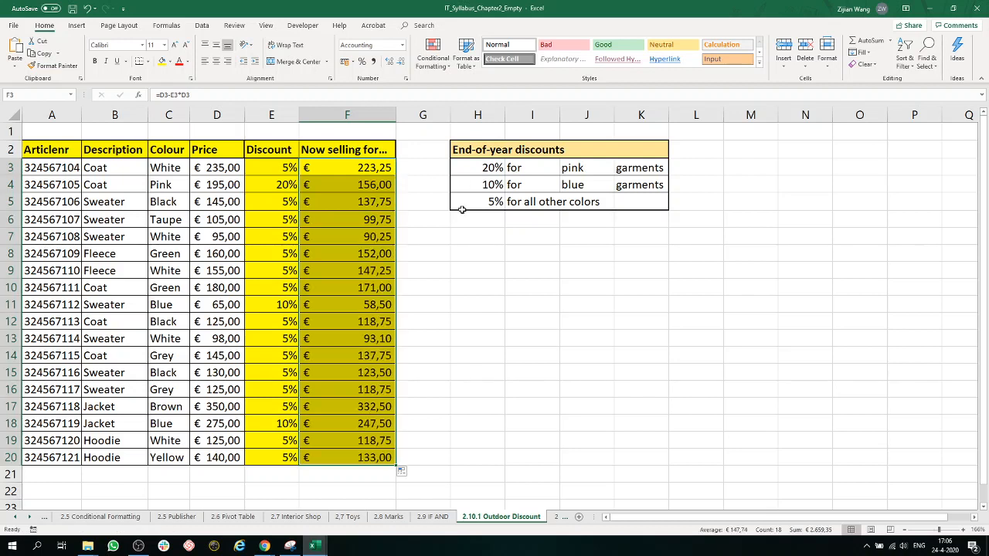
pyautogui.click(541, 340)
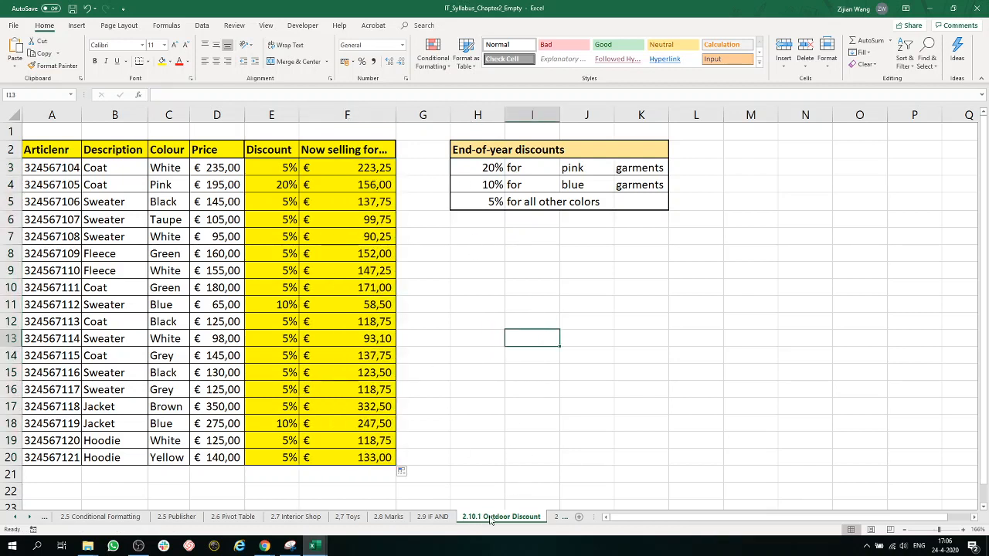
# Step: Open the 2.10.2 Outdoor Discount sheet and autofit column A to its article numbers
pyautogui.click(558, 517)
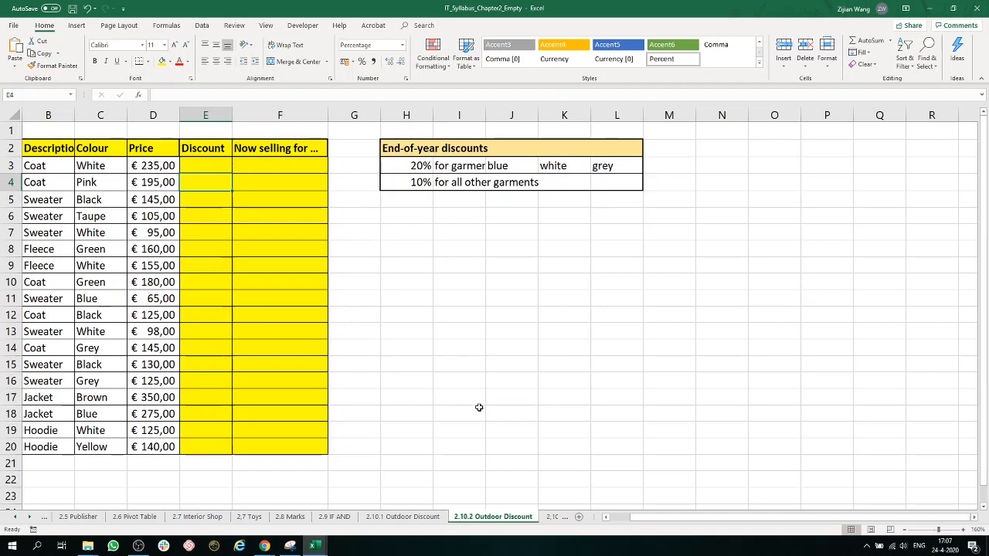
pyautogui.hscroll(-1, 664, 523)
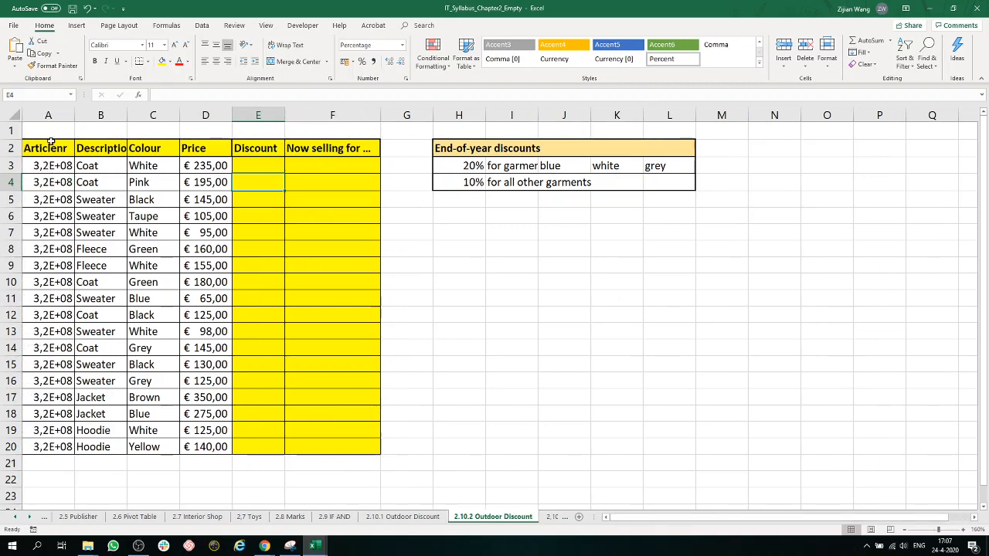
pyautogui.doubleClick(76, 115)
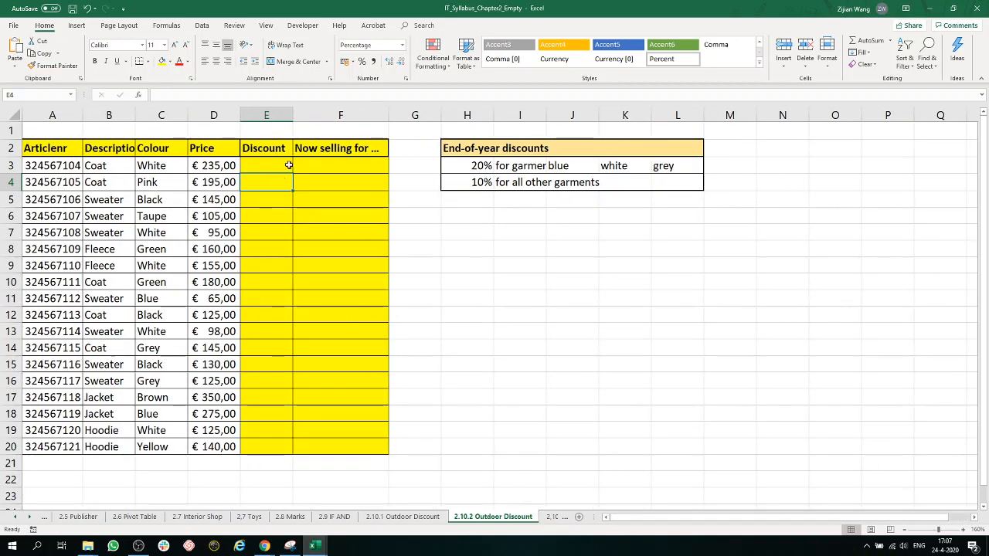
pyautogui.click(339, 163)
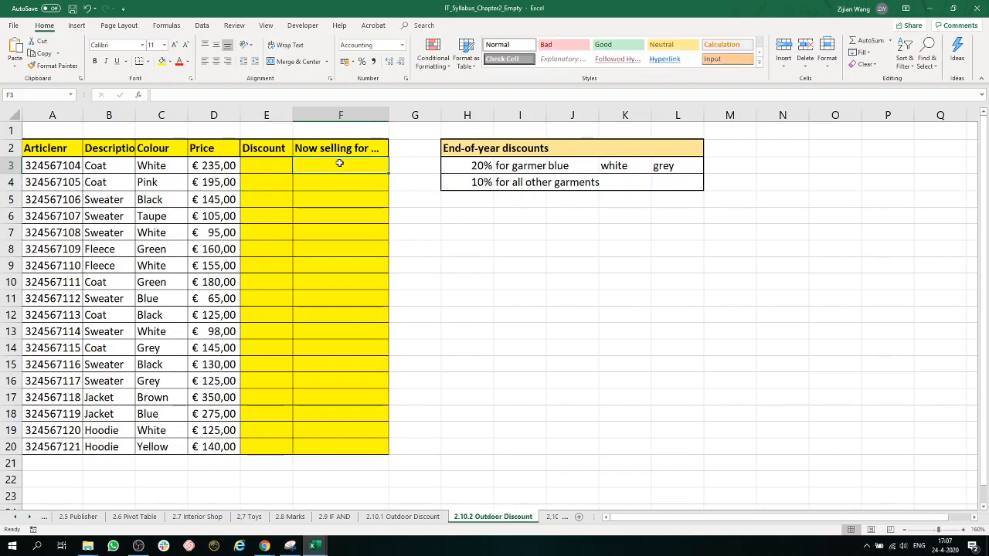
# Step: Begin an IF formula in E3 with an OR test whose first condition is C3=J3
pyautogui.click(267, 164)
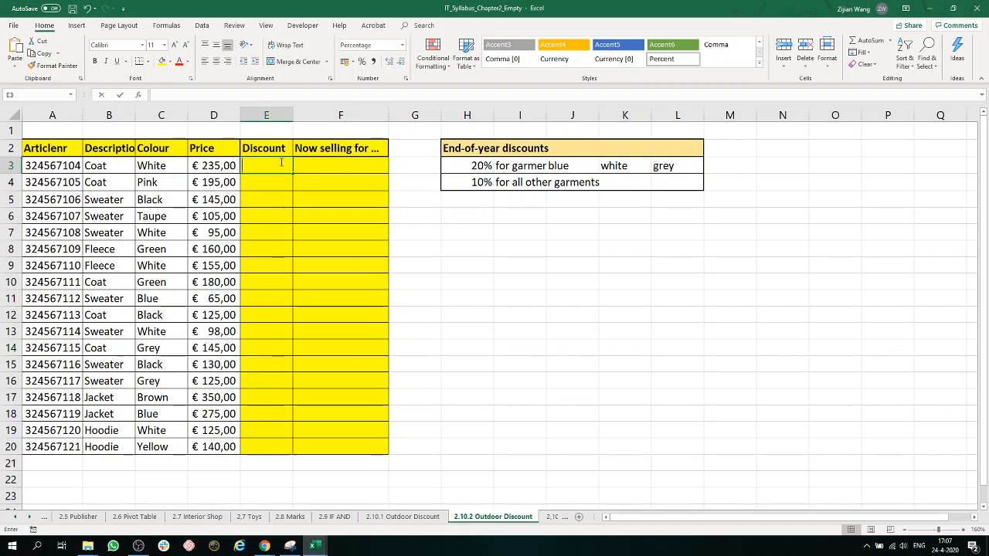
pyautogui.doubleClick(282, 162)
pyautogui.write('=if')
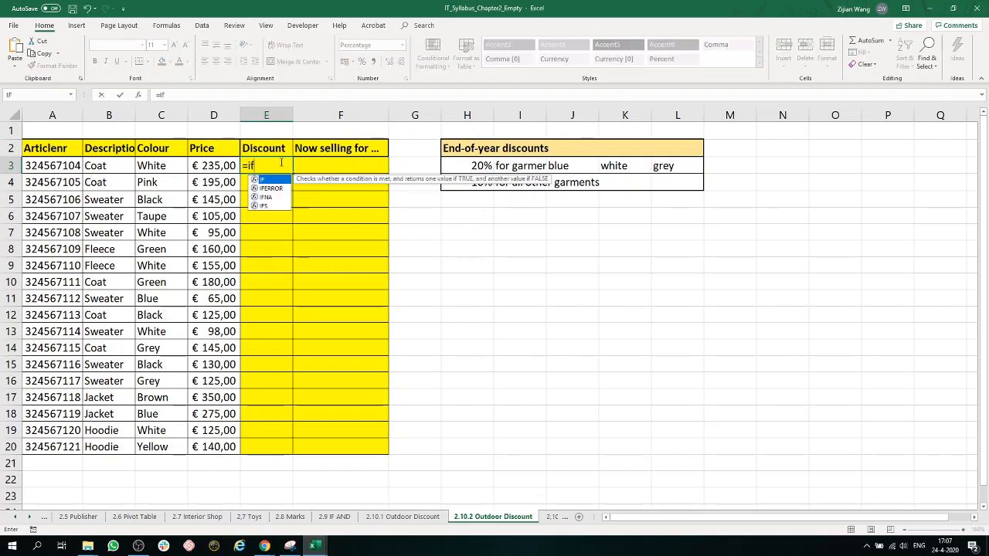
pyautogui.write('(')
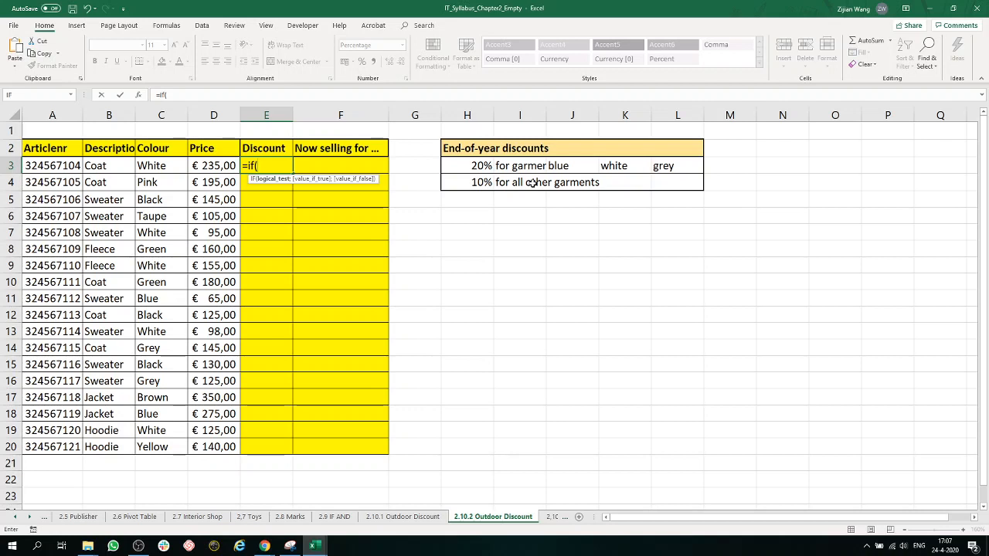
pyautogui.write('OR')
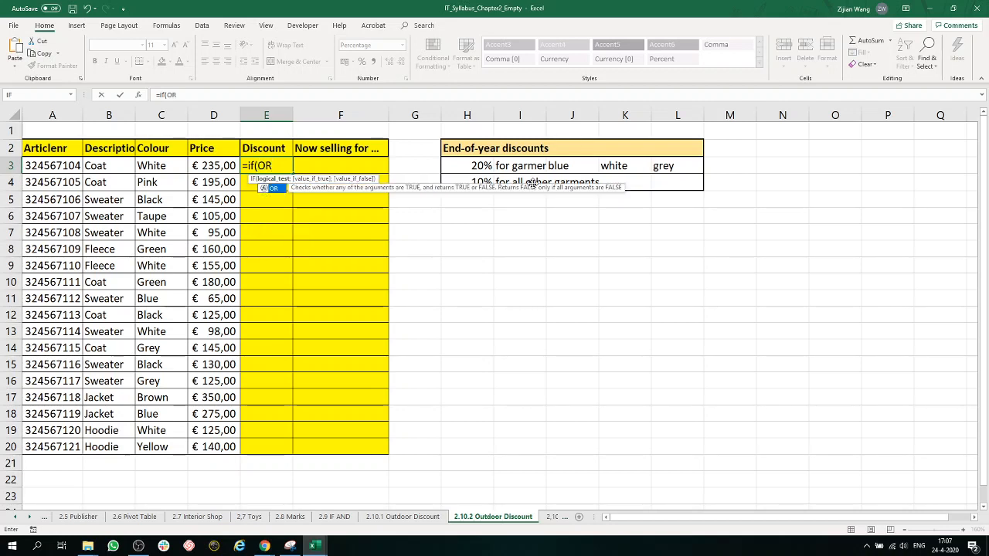
pyautogui.write('(')
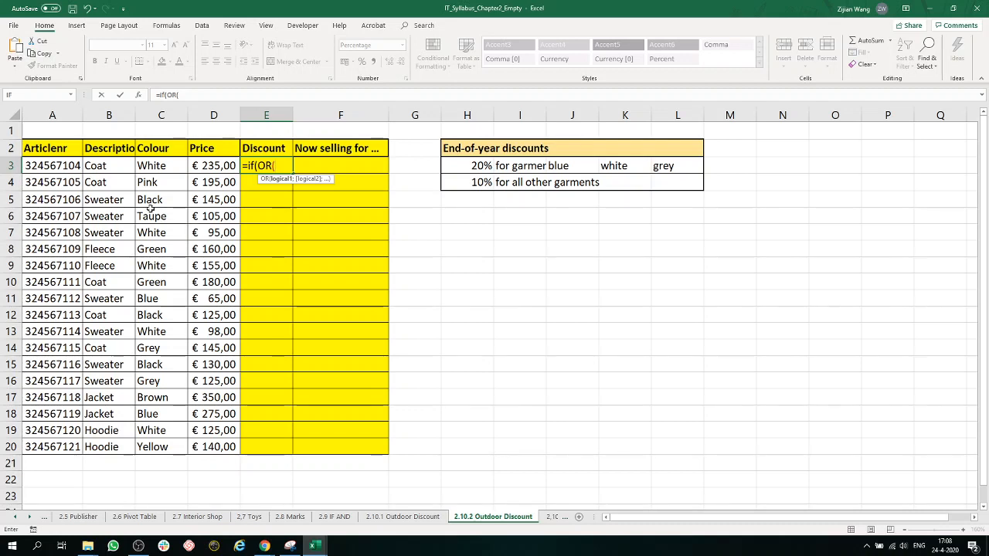
pyautogui.click(159, 166)
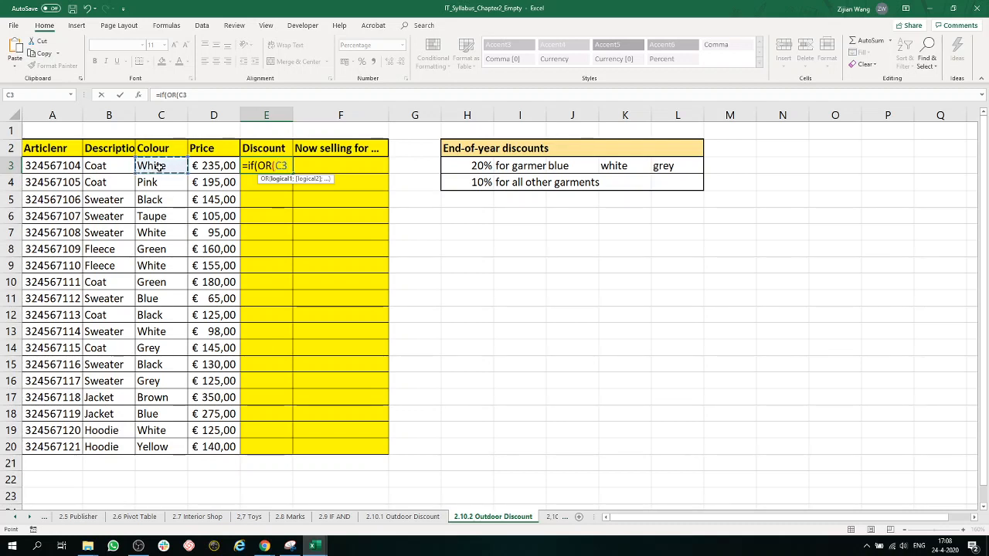
pyautogui.write('=')
pyautogui.click(566, 166)
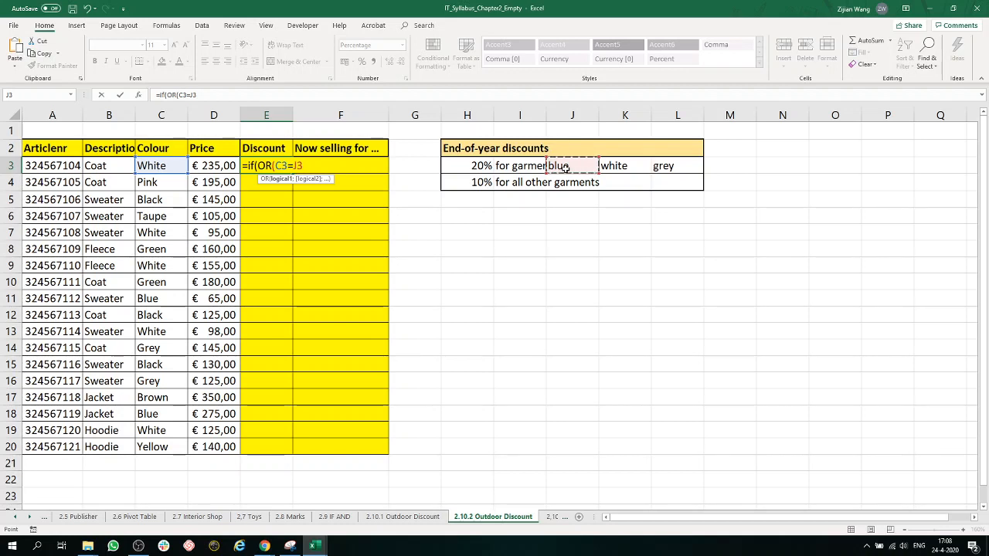
# Step: Add C3=K3 and C3=L3 as the second and third conditions of the OR test in E3
pyautogui.write(';')
pyautogui.click(151, 167)
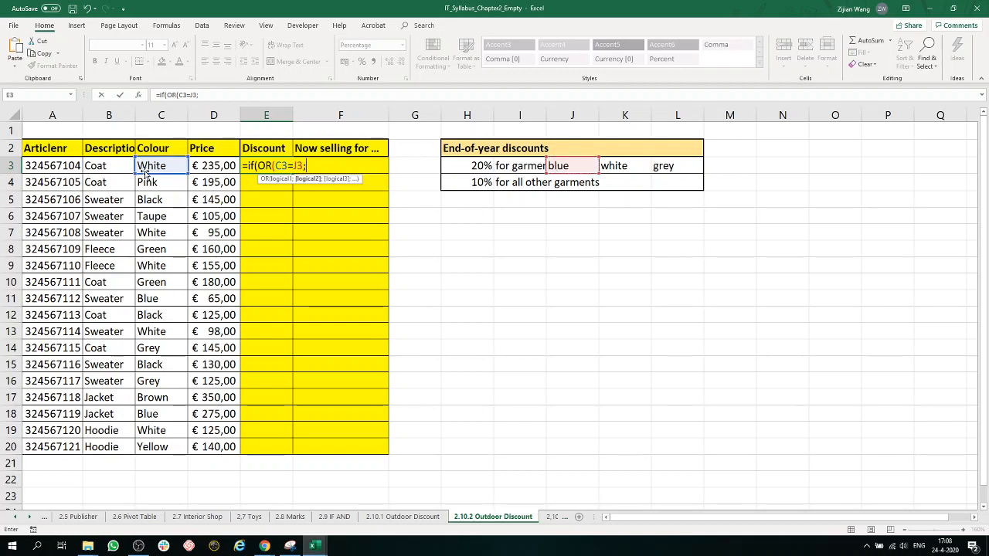
pyautogui.write('=')
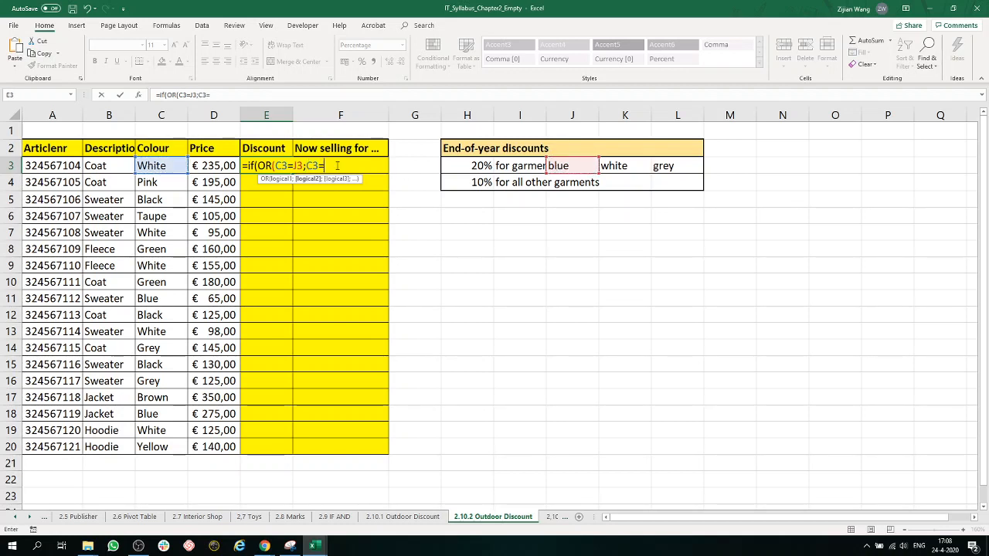
pyautogui.click(626, 167)
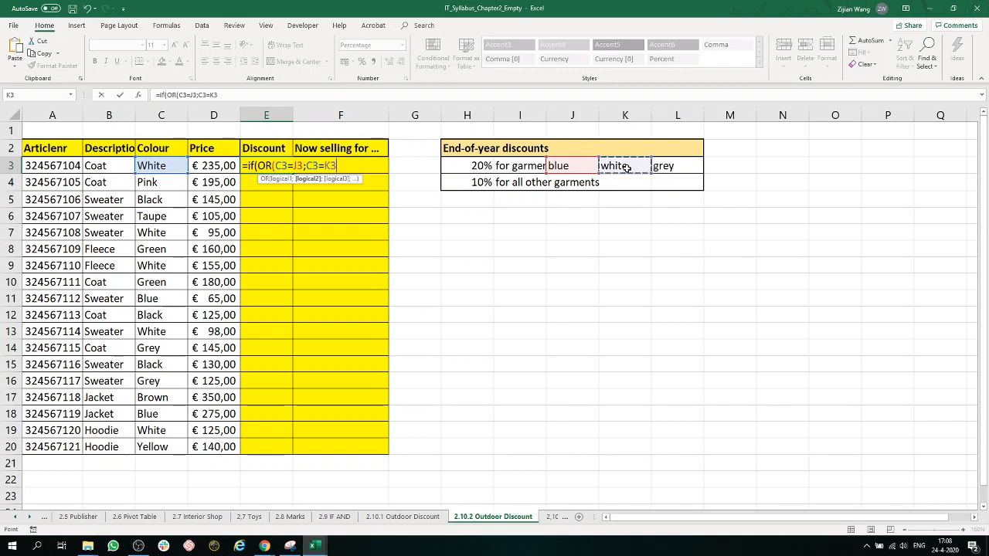
pyautogui.write(';')
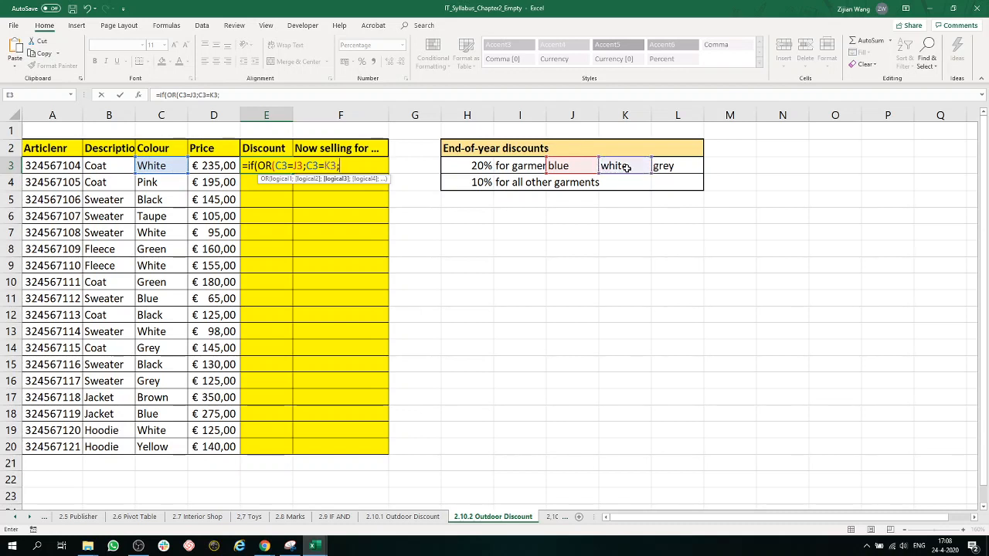
pyautogui.click(165, 165)
pyautogui.write('=')
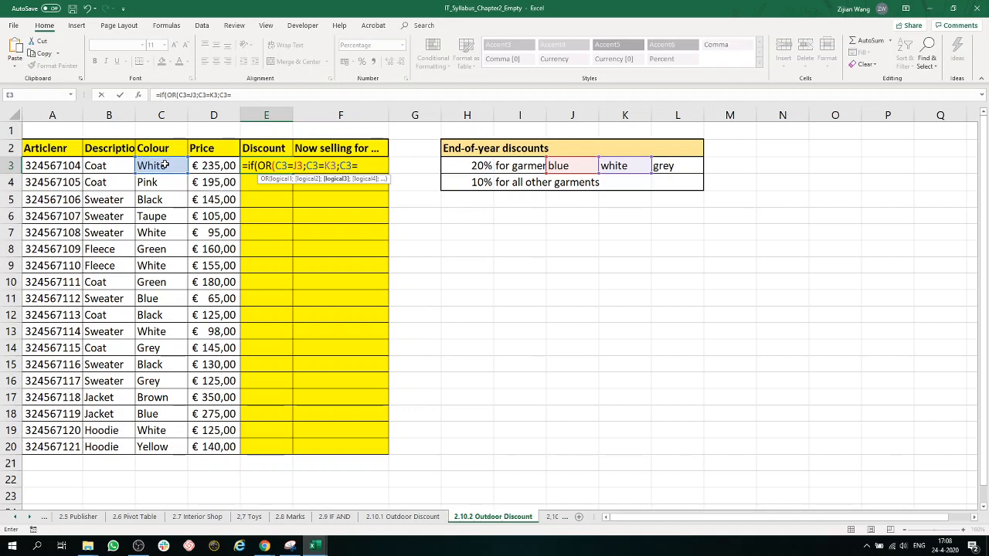
pyautogui.click(683, 168)
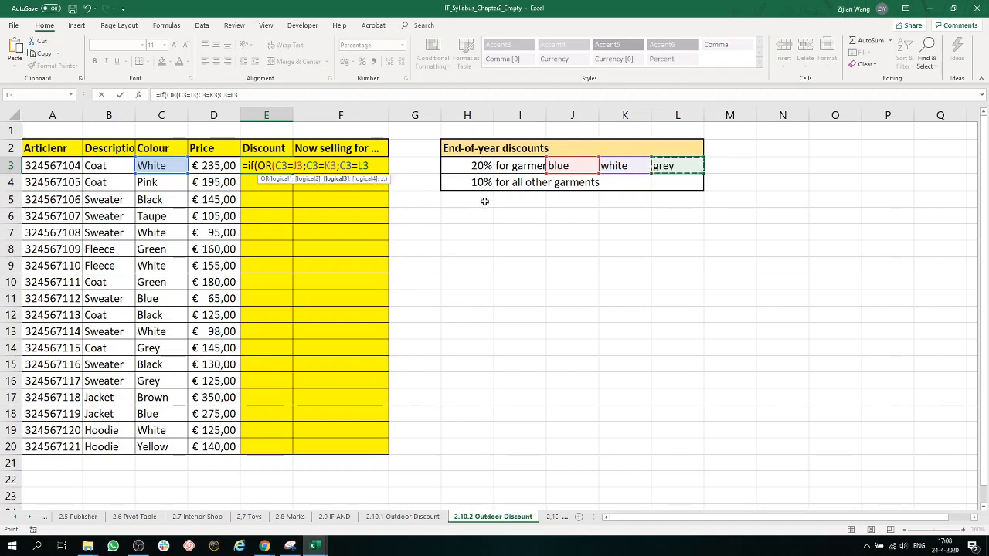
# Step: Close the OR test in E3, with H3 as the value if true and H4 as the value if false
pyautogui.write(')')
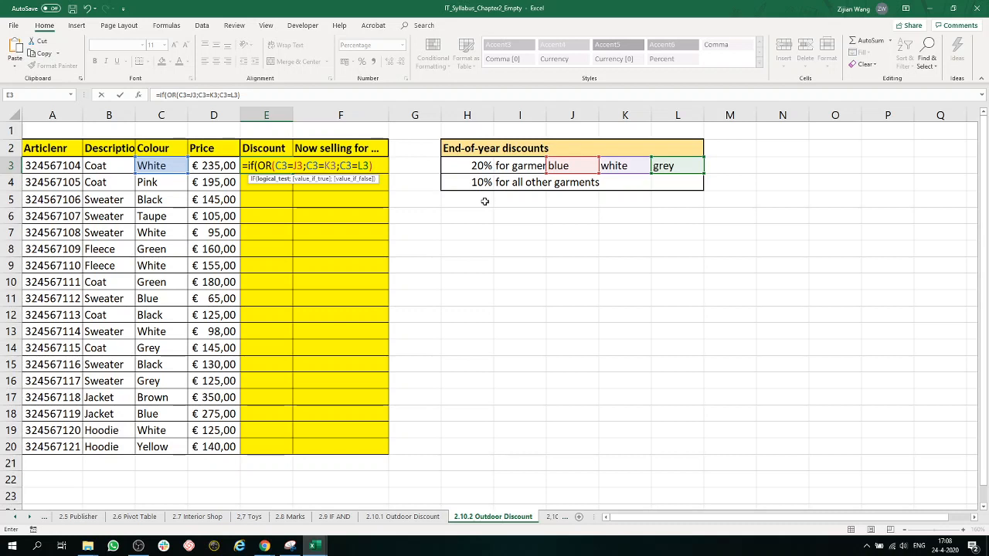
pyautogui.write(';')
pyautogui.click(480, 172)
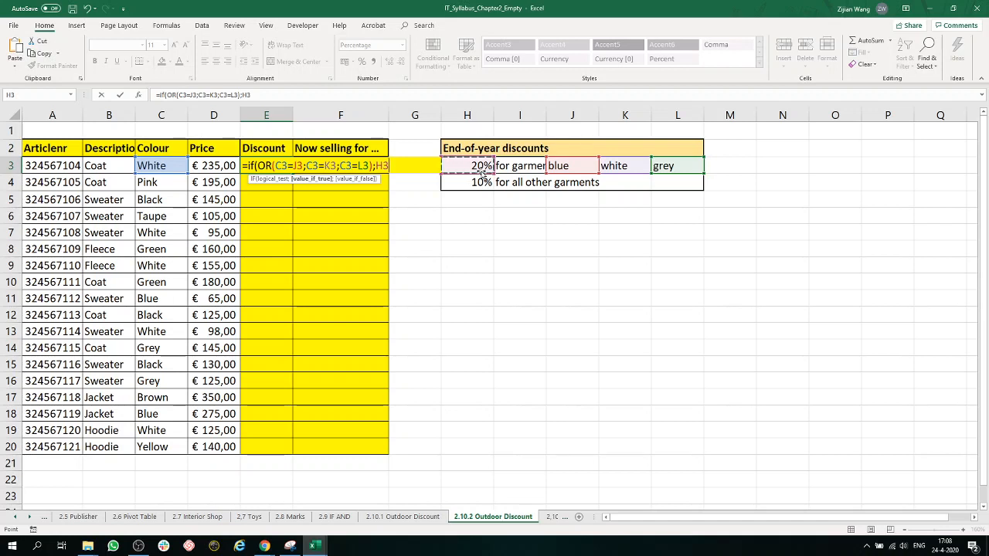
pyautogui.write(';')
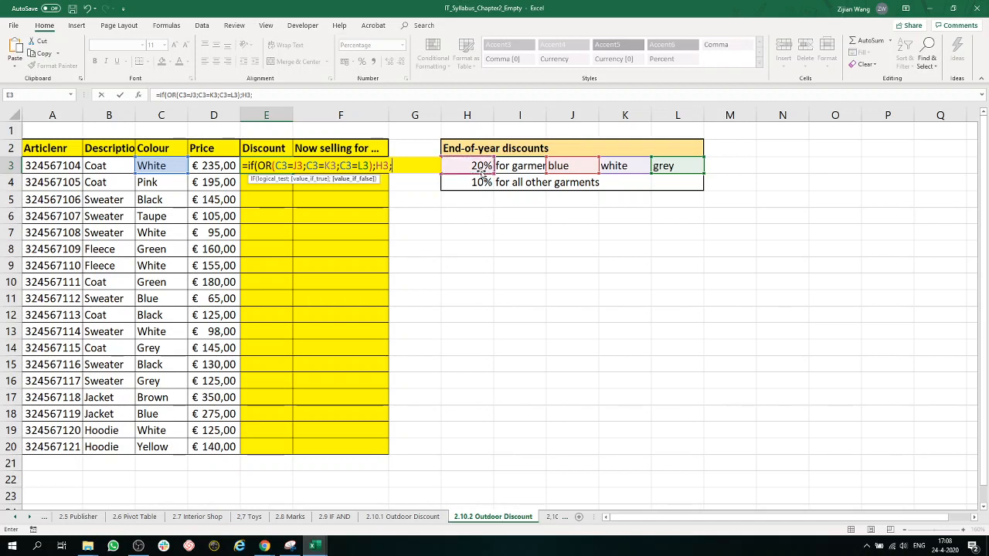
pyautogui.click(480, 183)
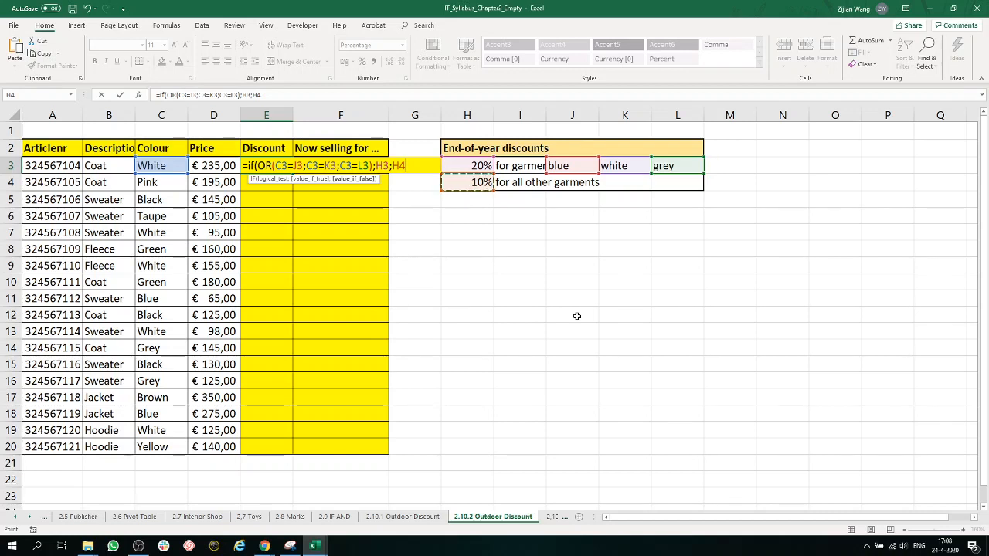
pyautogui.write(')')
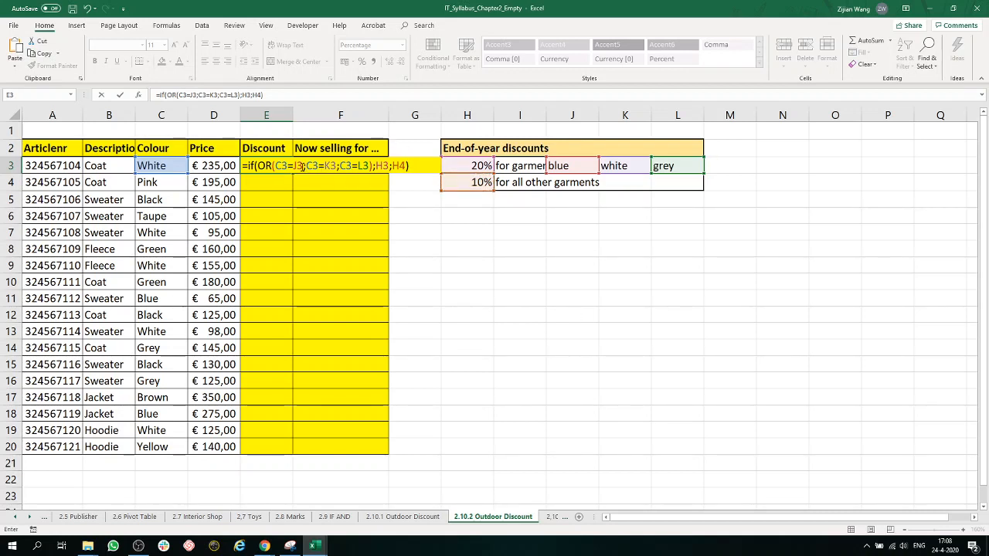
# Step: Lock the rows of the three colour references in the E3 formula as J$3, K$3 and L$3
pyautogui.click(299, 166)
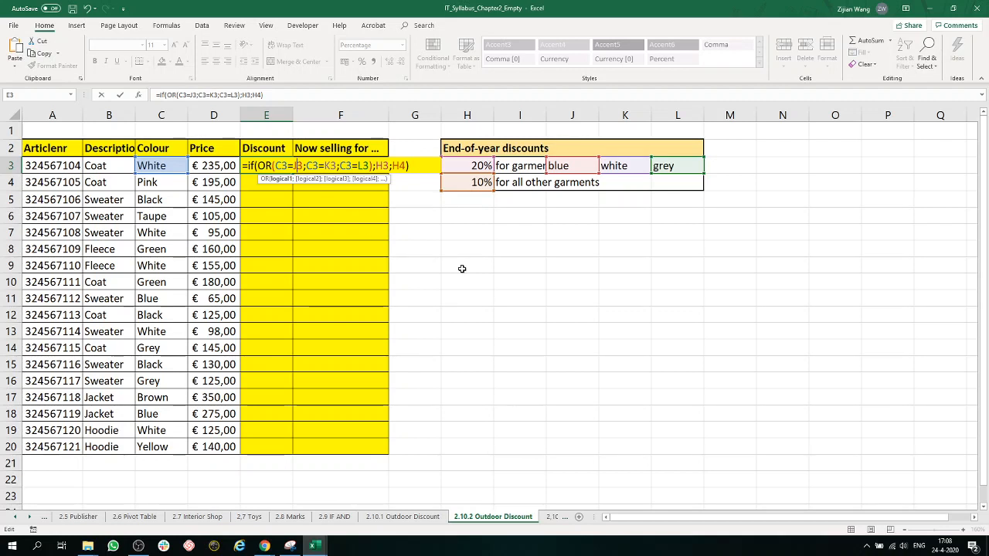
pyautogui.press('F4')
pyautogui.click(340, 166)
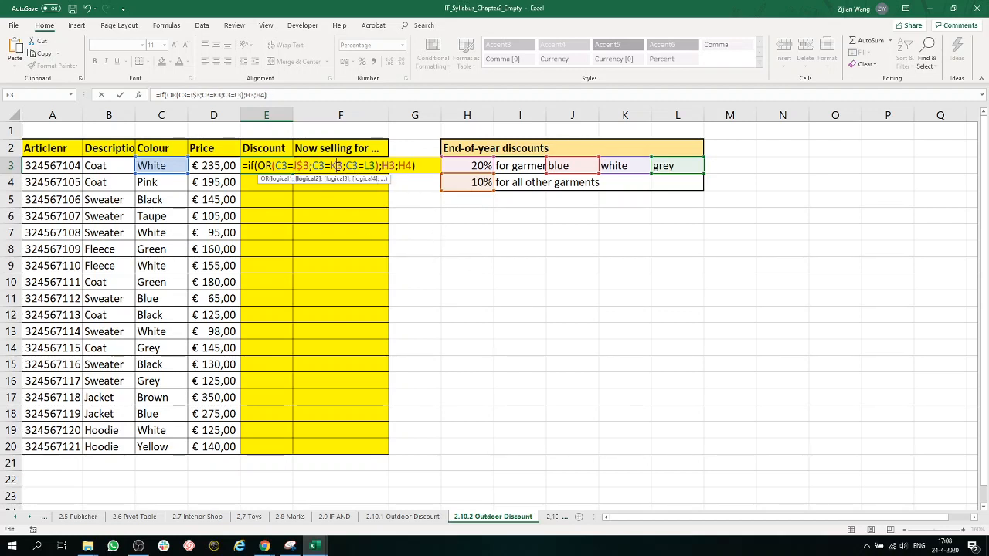
pyautogui.press('F4')
pyautogui.press('F4')
pyautogui.click(377, 165)
pyautogui.press('F4')
pyautogui.press('F4')
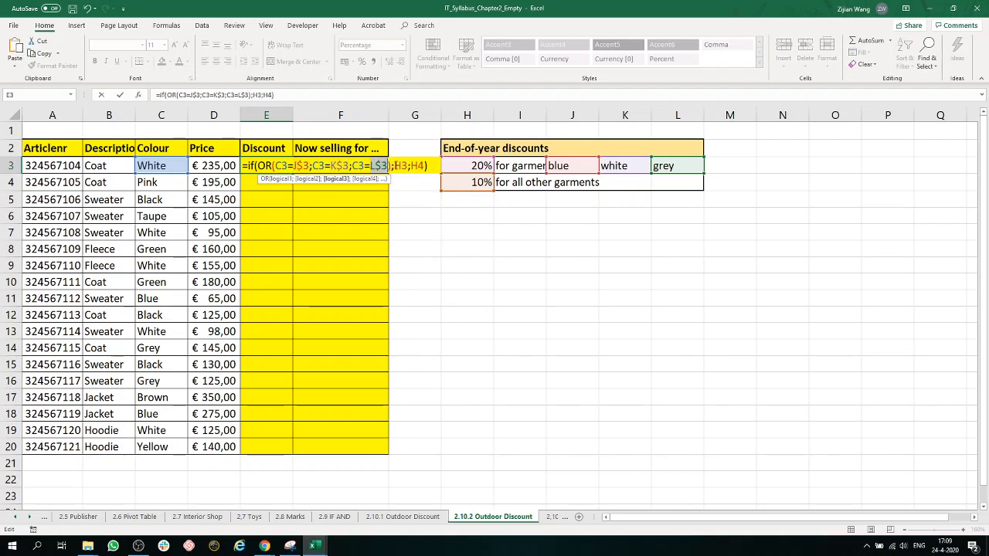
# Step: Lock the rows of the two discount references as H$3 and H$4 and enter the E3 formula
pyautogui.click(404, 165)
pyautogui.press('F4')
pyautogui.press('F4')
pyautogui.click(422, 165)
pyautogui.press('F4')
pyautogui.press('F4')
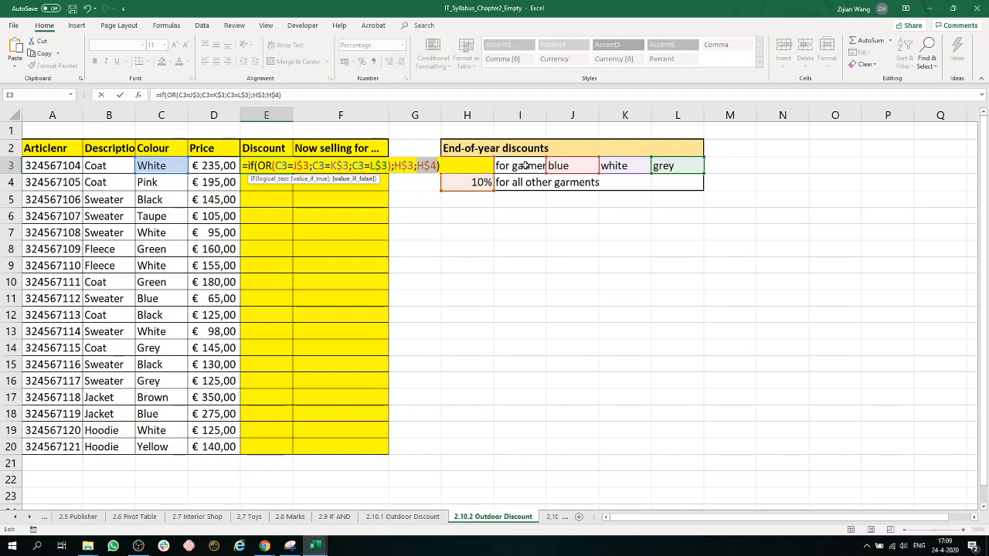
pyautogui.hotkey('ctrl', 'Return')
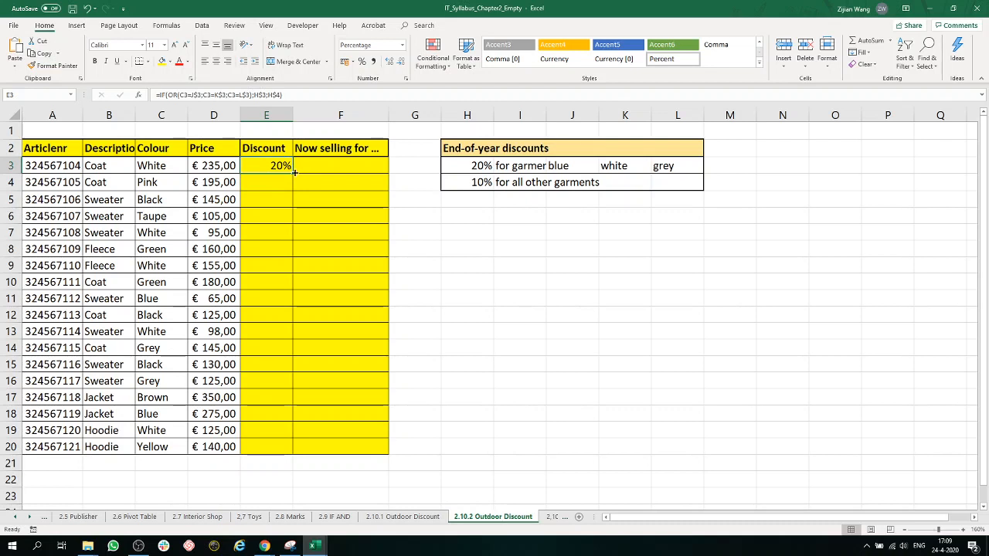
# Step: Fill the discount formula from E3 down to E20 and spot-check discounts against the garment colours in rows 17, 18 and 3
pyautogui.moveTo(294, 173); pyautogui.dragTo(293, 453)
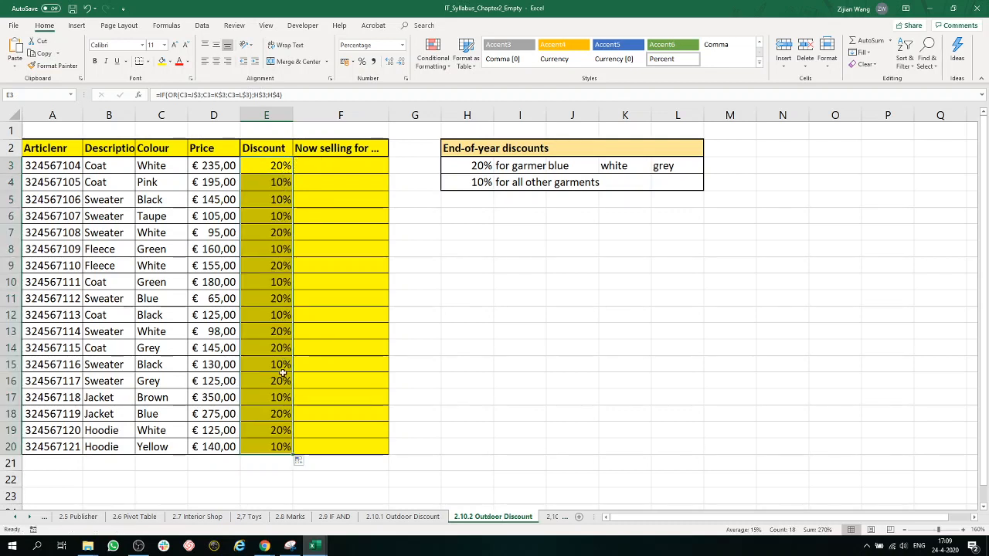
pyautogui.click(282, 397)
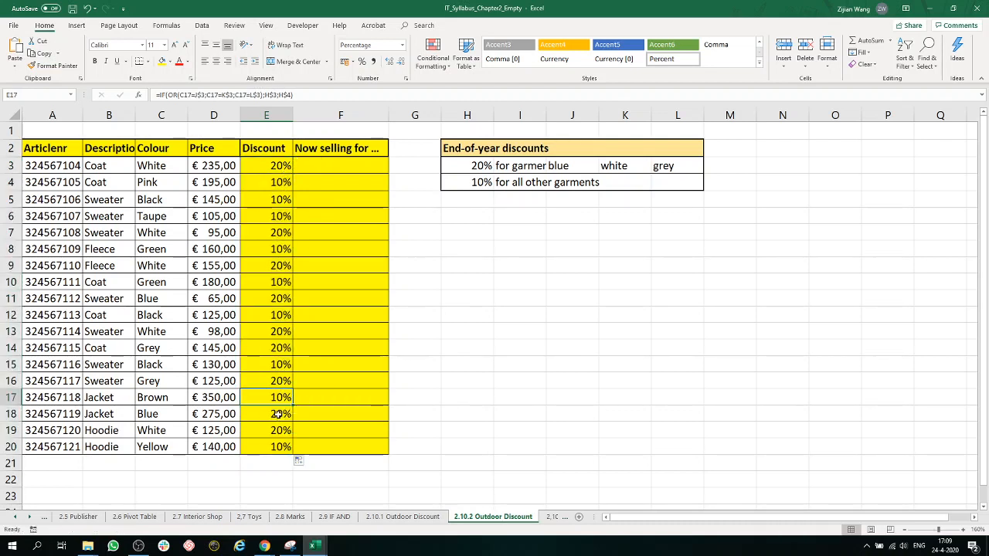
pyautogui.click(181, 414)
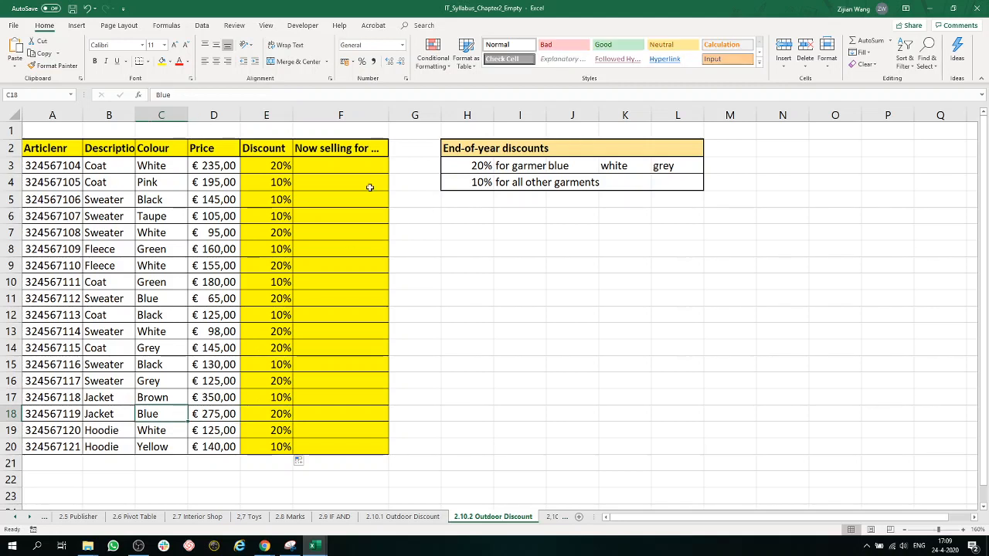
pyautogui.click(159, 165)
pyautogui.click(258, 165)
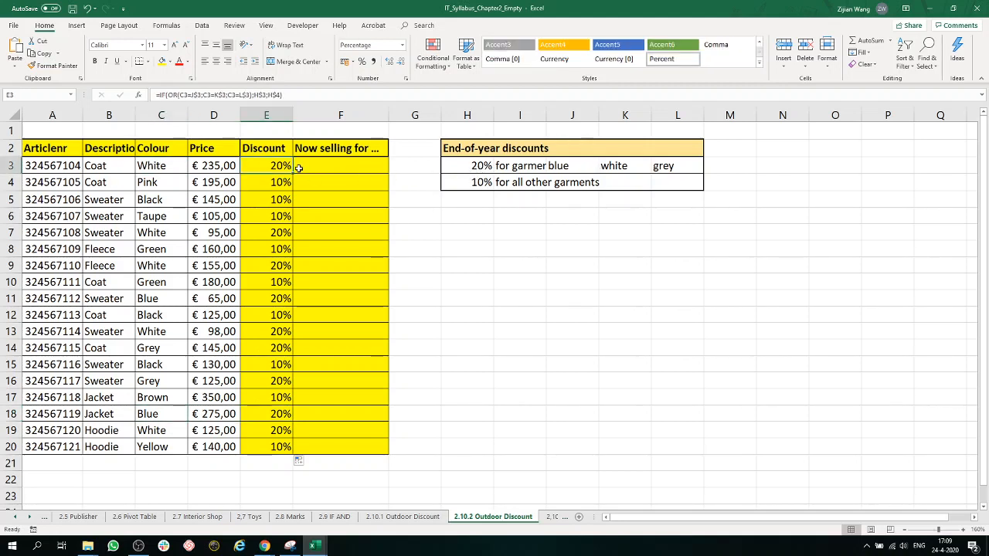
# Step: Select F3, consult the selling prices on the 2.10.1 Outdoor Discount sheet and return to 2.10.2 Outdoor Discount
pyautogui.click(344, 168)
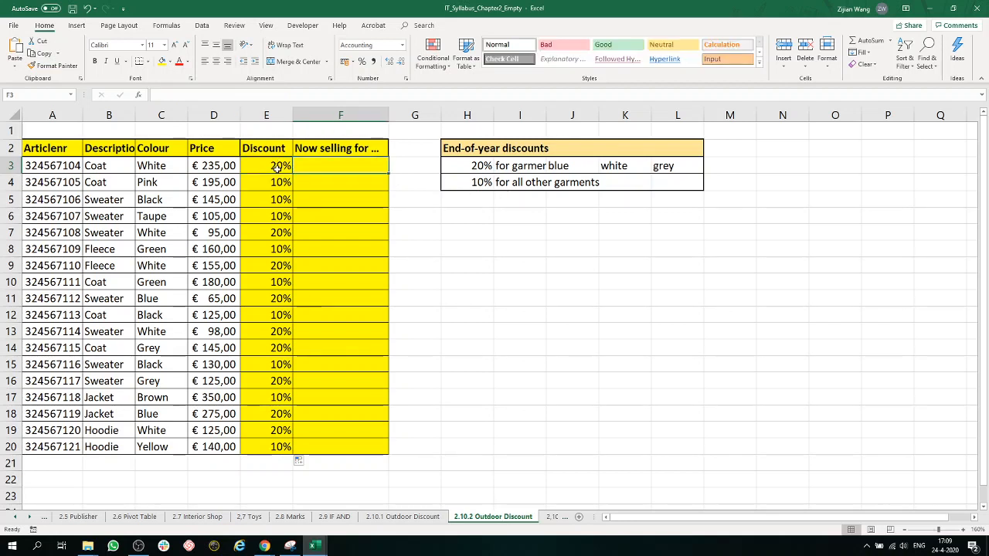
pyautogui.click(406, 516)
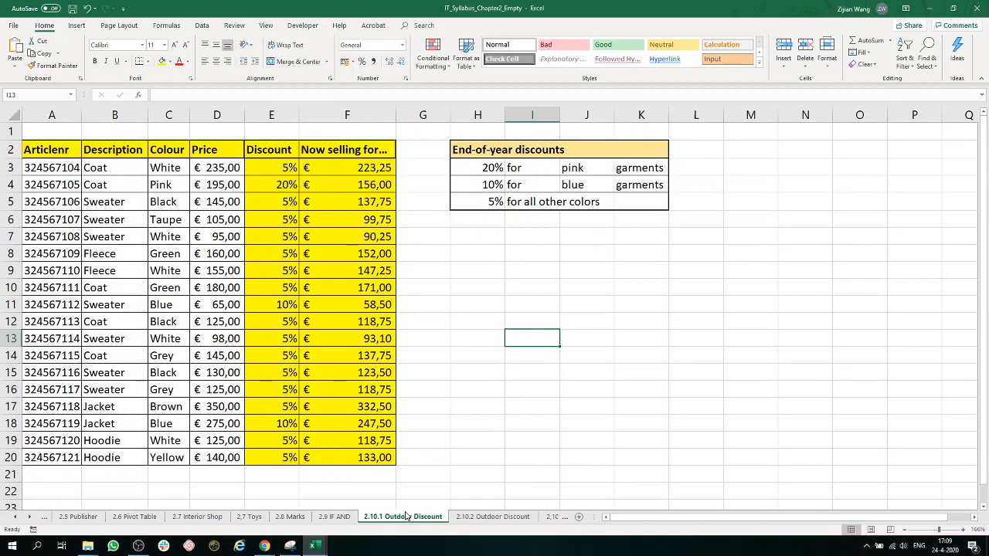
pyautogui.click(500, 518)
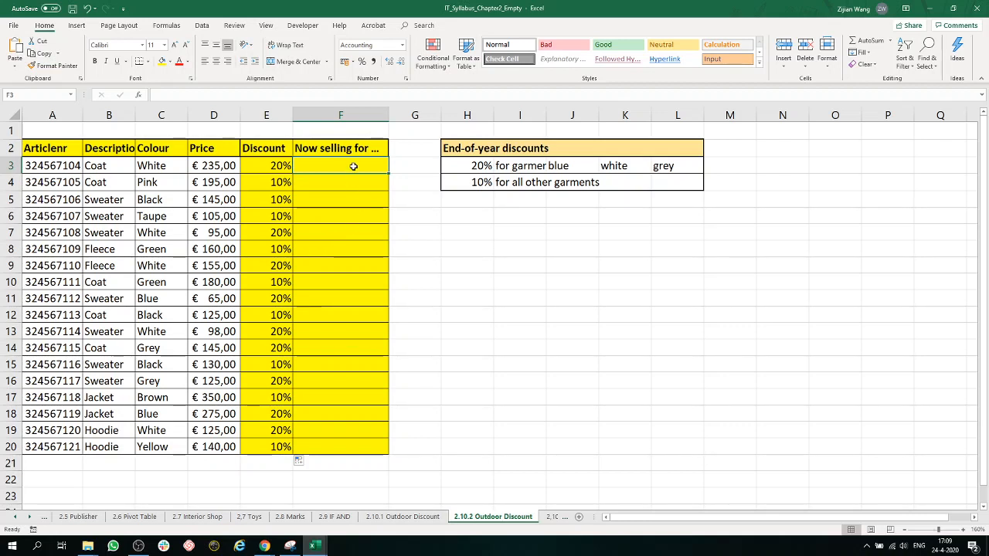
# Step: Enter the selling price formula =D3-D3*E3 in F3, fill it down to F20 and deselect the range
pyautogui.write('=')
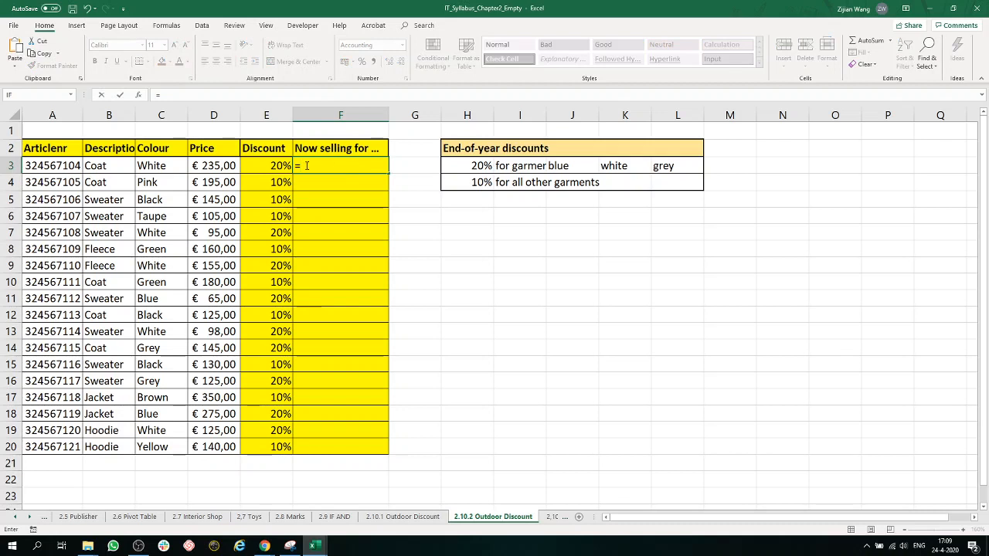
pyautogui.click(226, 166)
pyautogui.write('-')
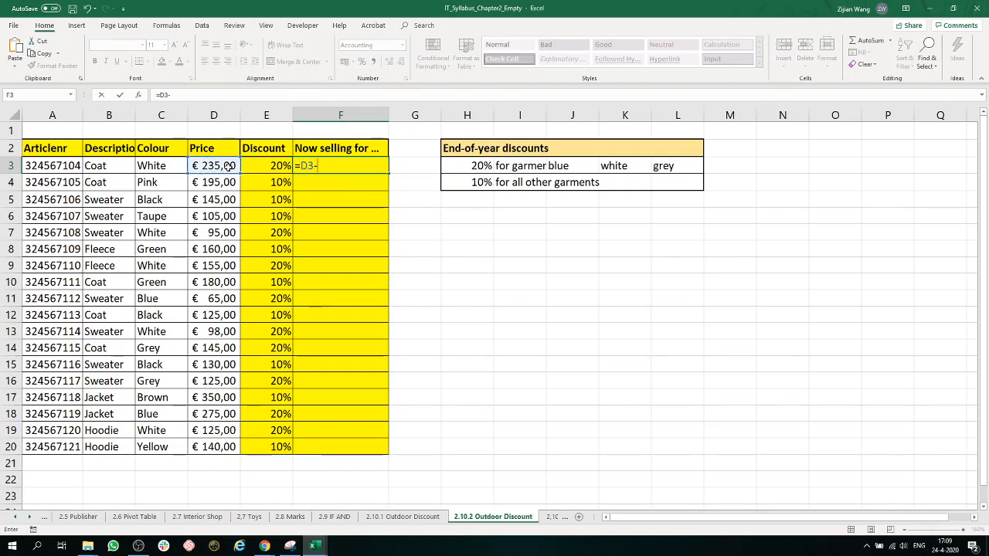
pyautogui.click(228, 166)
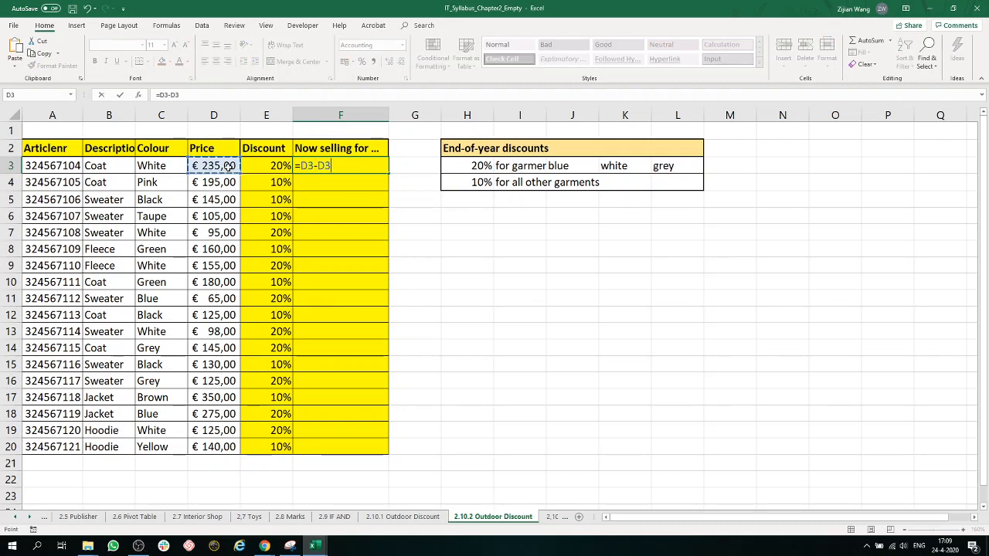
pyautogui.write('*')
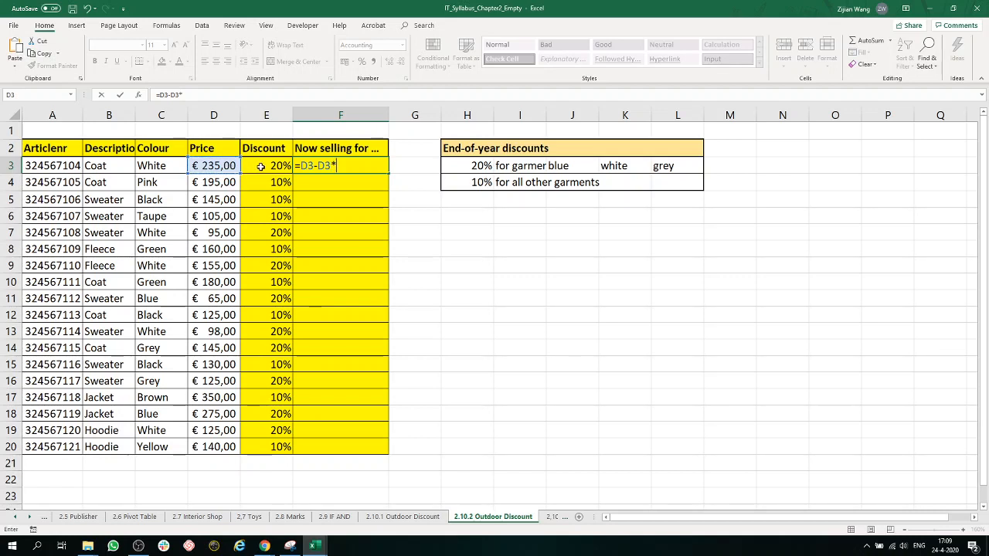
pyautogui.click(260, 167)
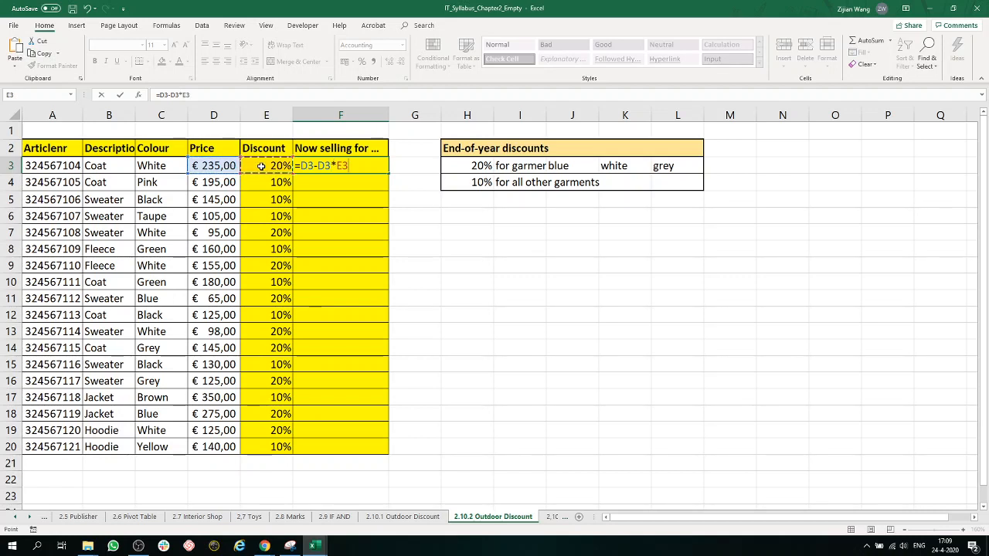
pyautogui.hotkey('ctrl', 'Return')
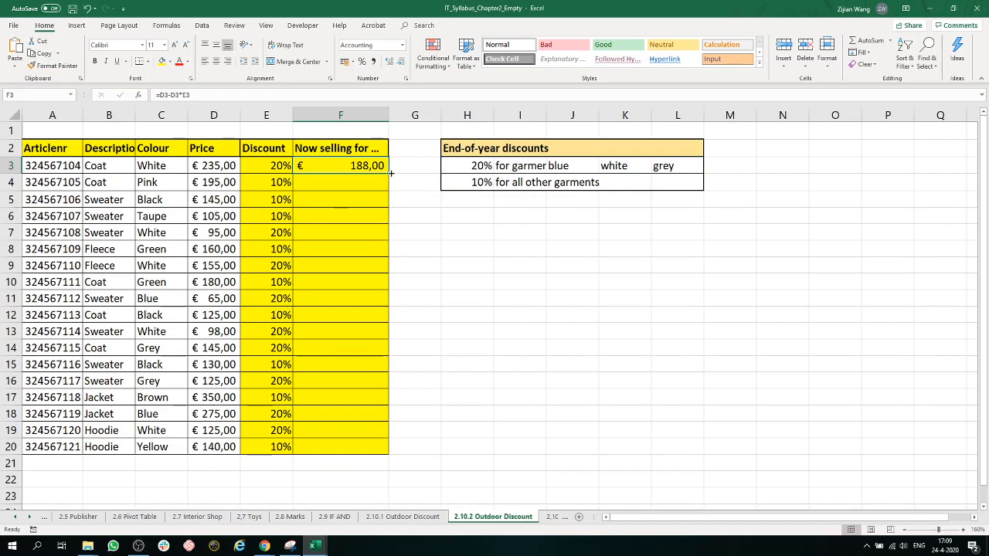
pyautogui.doubleClick(391, 173)
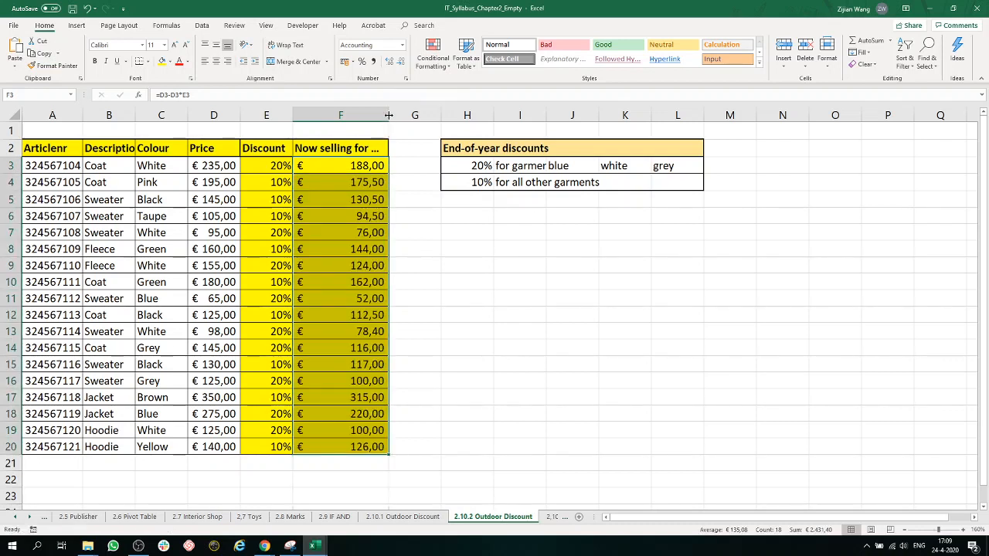
pyautogui.click(462, 300)
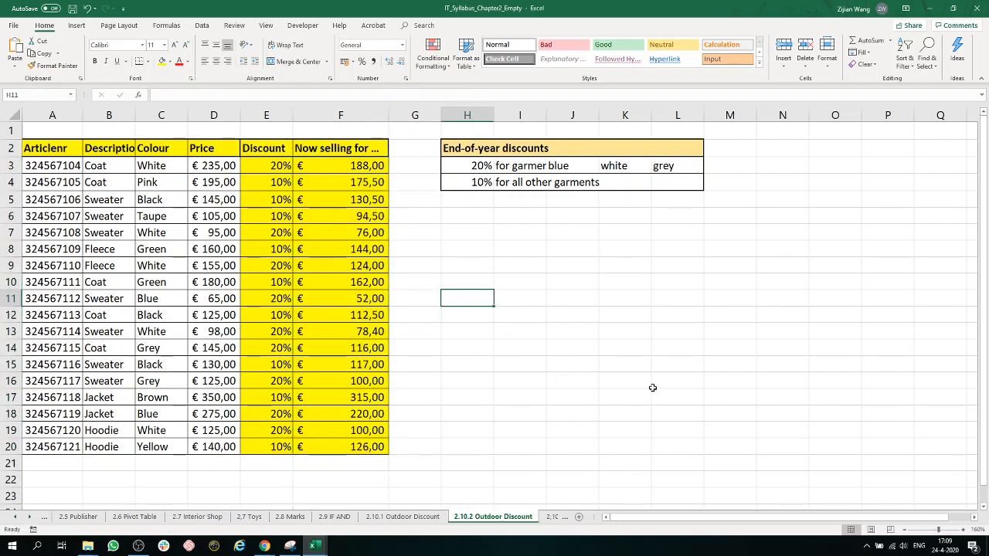